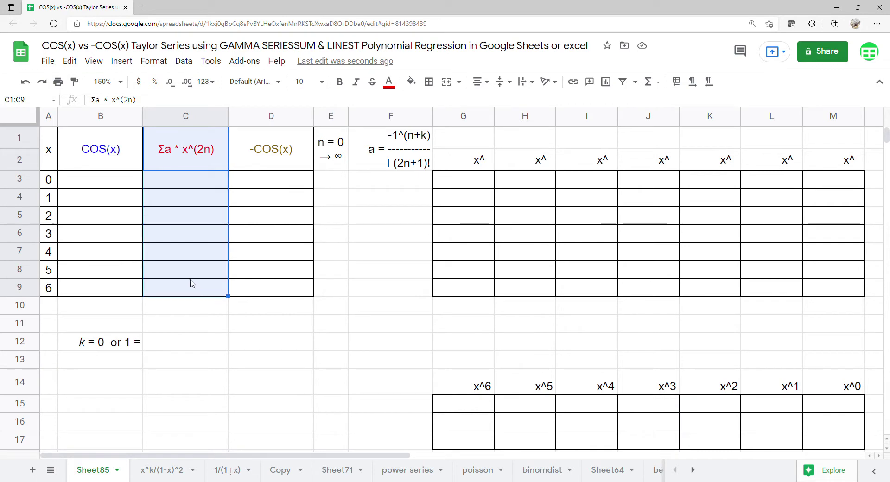
Fill the COS(x) column from B3 with the formula =ARRAYFORMULA(COS(A3:A9))
click(114, 187)
text(=arr)
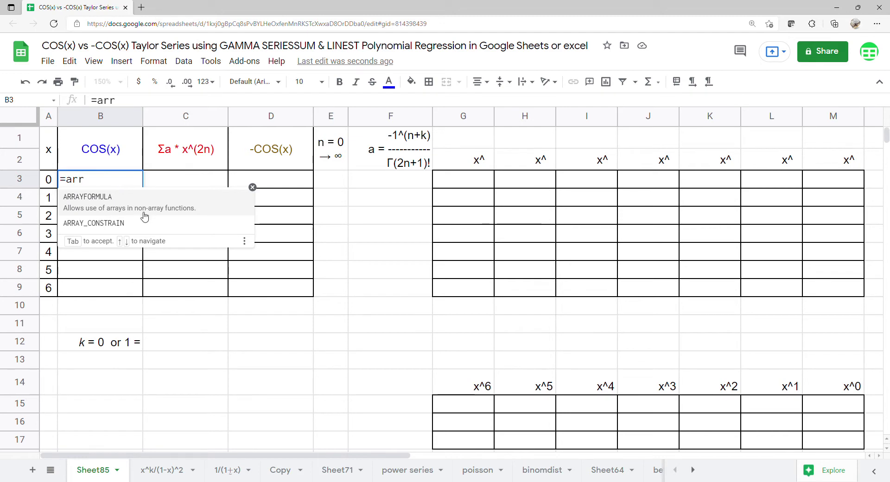
key(Tab)
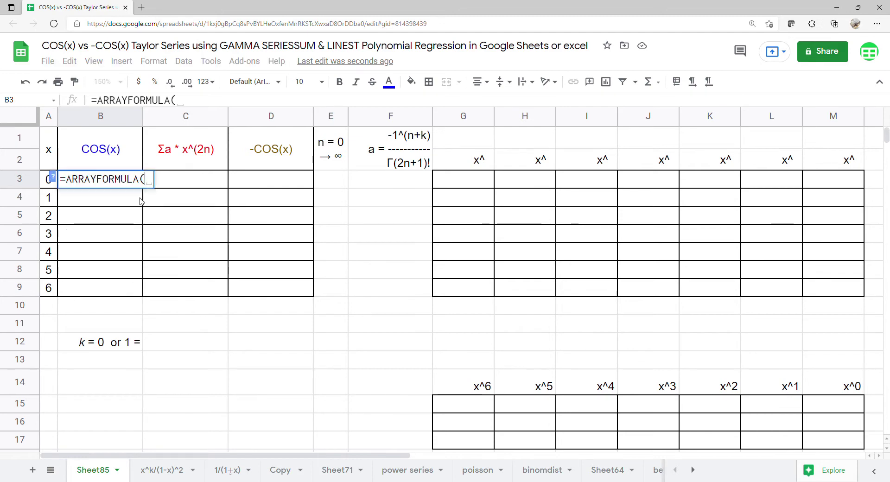
text(c)
key(Tab)
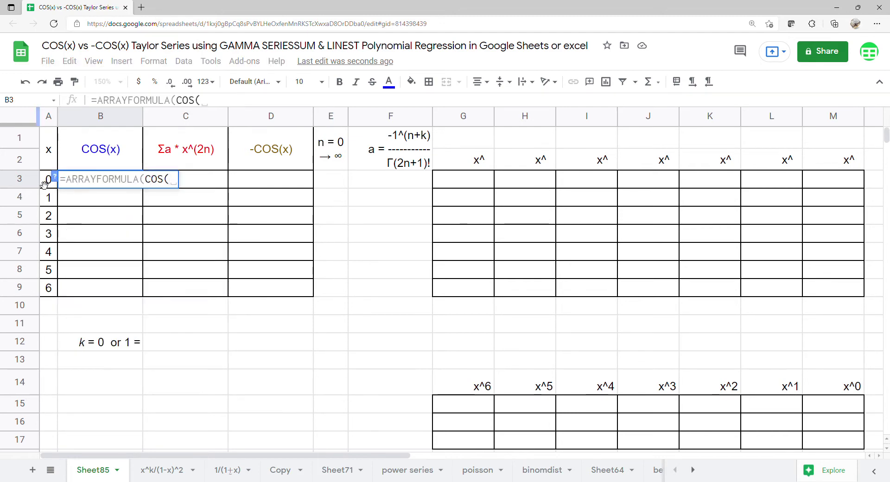
drag(45, 183, 47, 290)
key(Return)
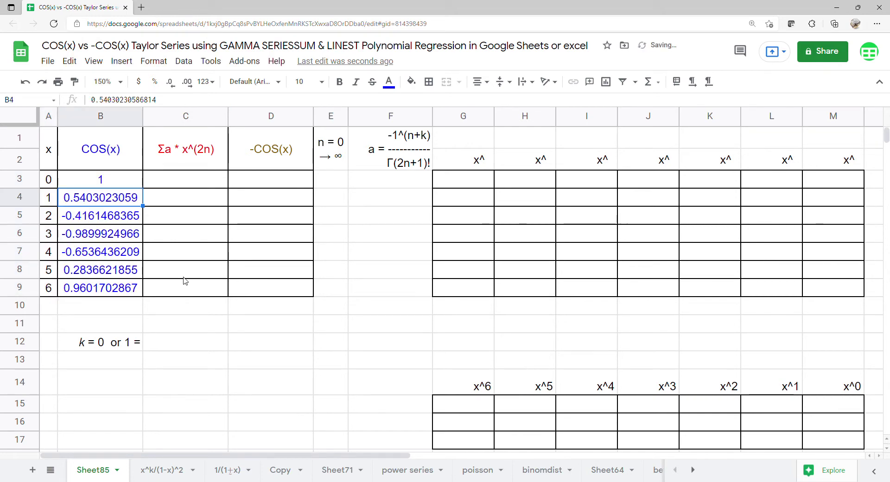
Enter =ARRAYFORMULA(COS(A3:A9)) in D3 under the -COS(x) heading
click(270, 188)
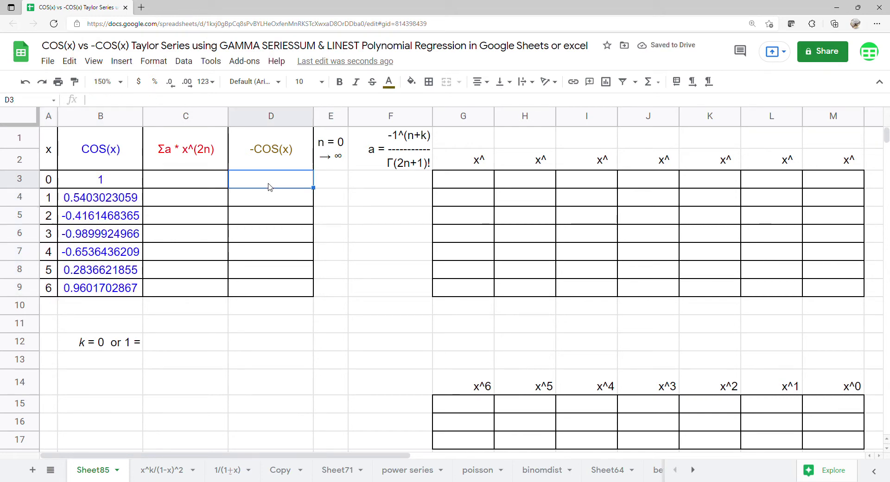
text(=arr)
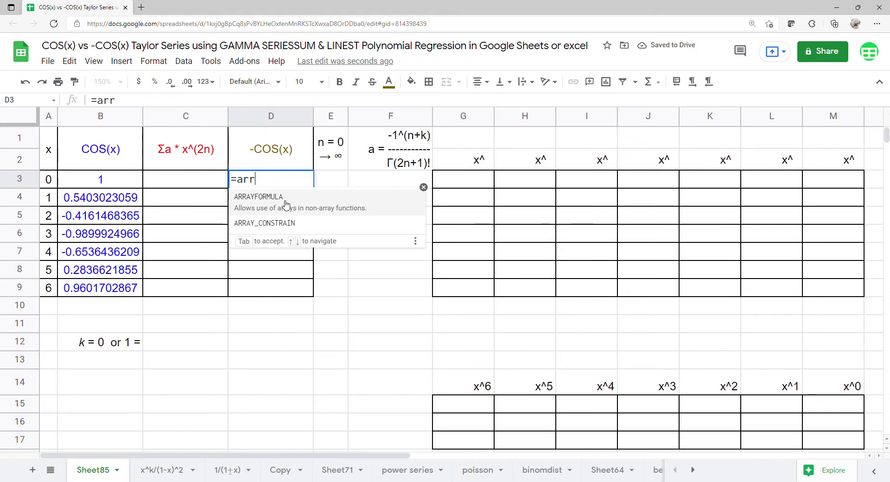
click(285, 203)
text(c)
click(237, 199)
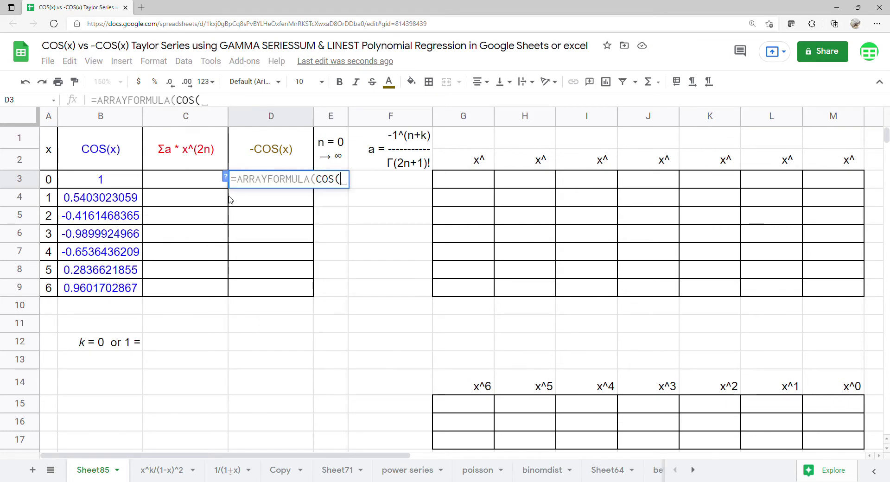
drag(50, 184, 53, 287)
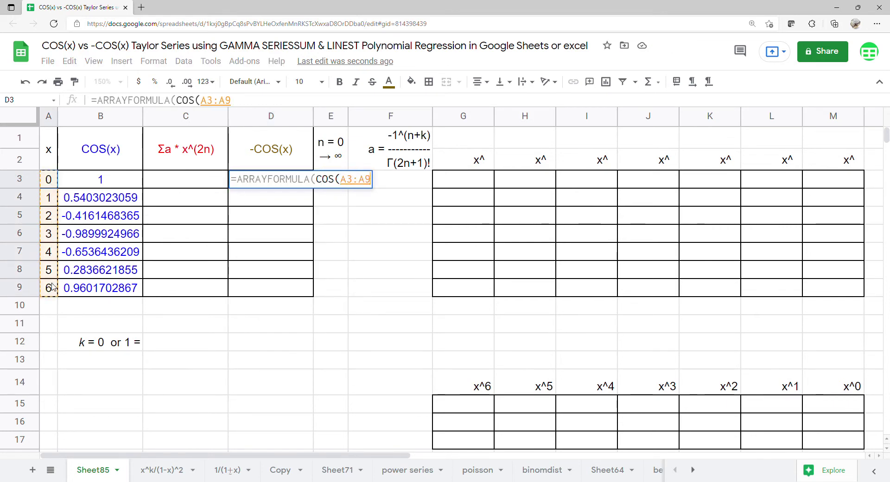
key(Return)
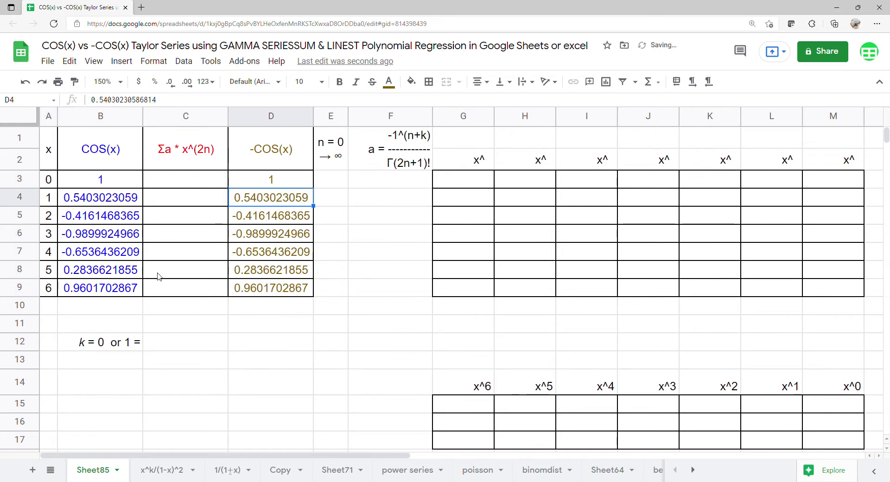
Negate the cosine in the D3 formula, making it =ARRAYFORMULA(-COS(A3:A9))
click(254, 185)
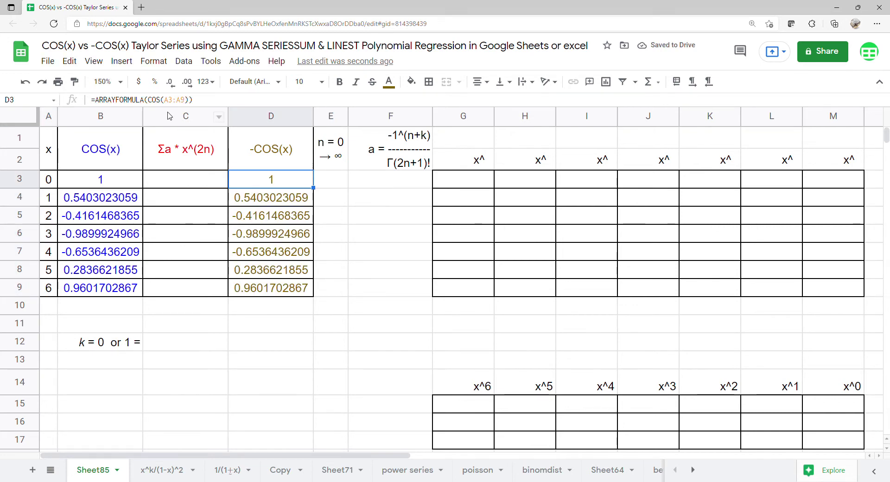
click(151, 100)
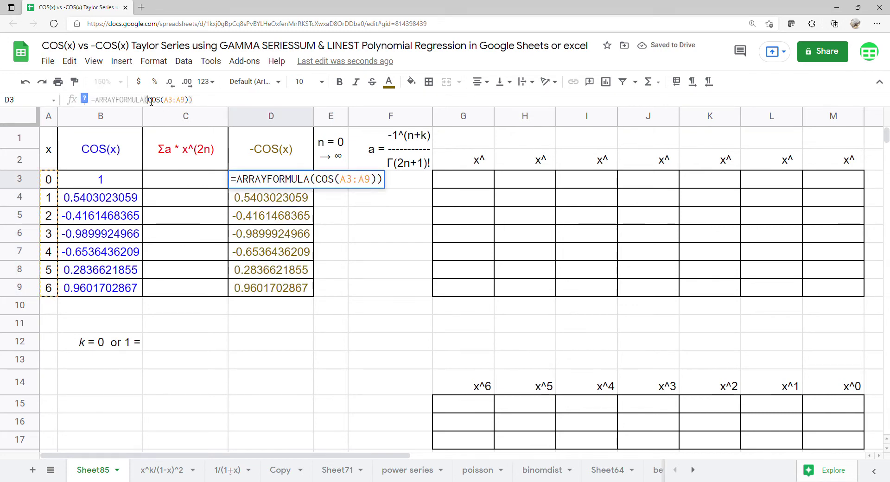
text(-)
key(Return)
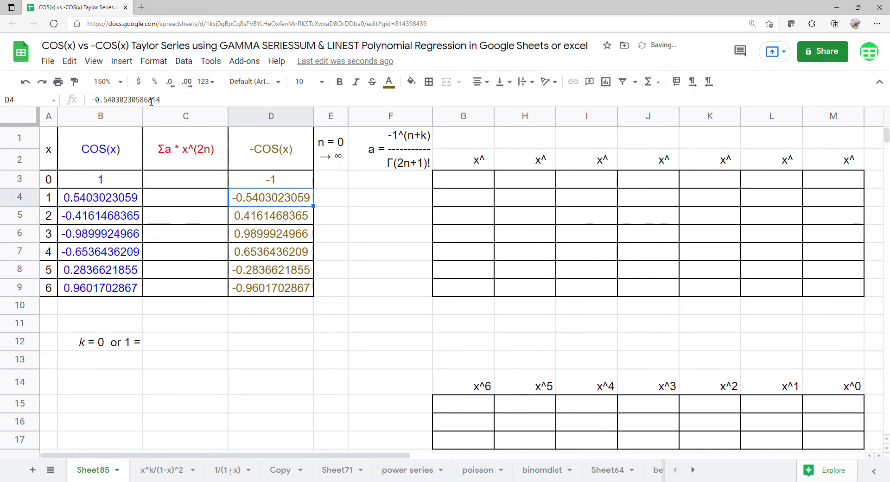
Enter 0 in E3 as the starting value of the n column
click(161, 179)
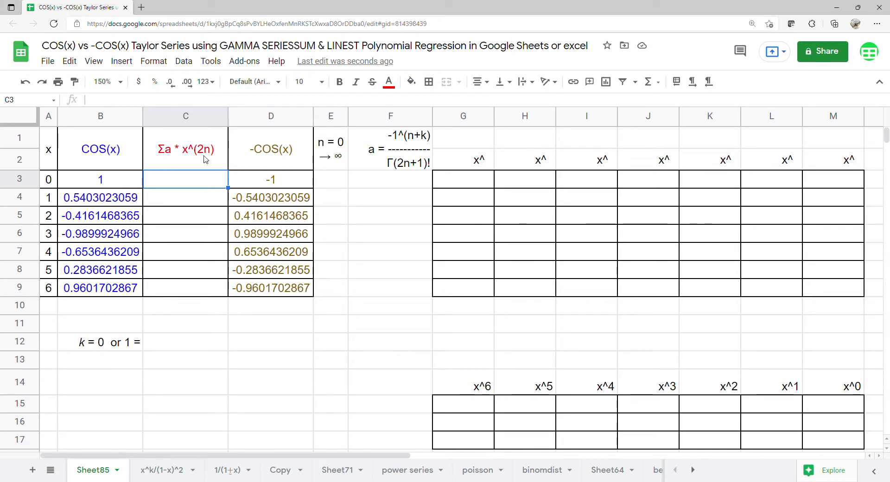
click(340, 181)
text(0)
key(Return)
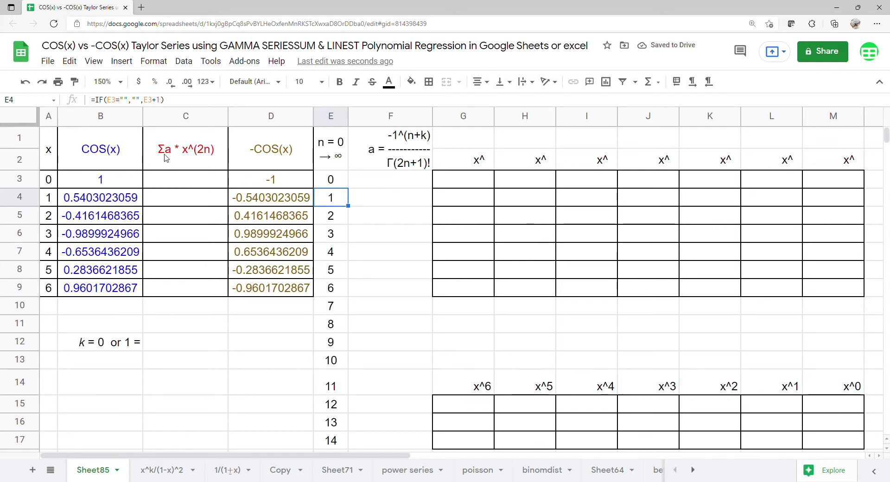
Enter the alternating-sign formula =ARRAYFORMULA(-1^(C12+E3:E17)) in F3 for the coefficient a
click(389, 180)
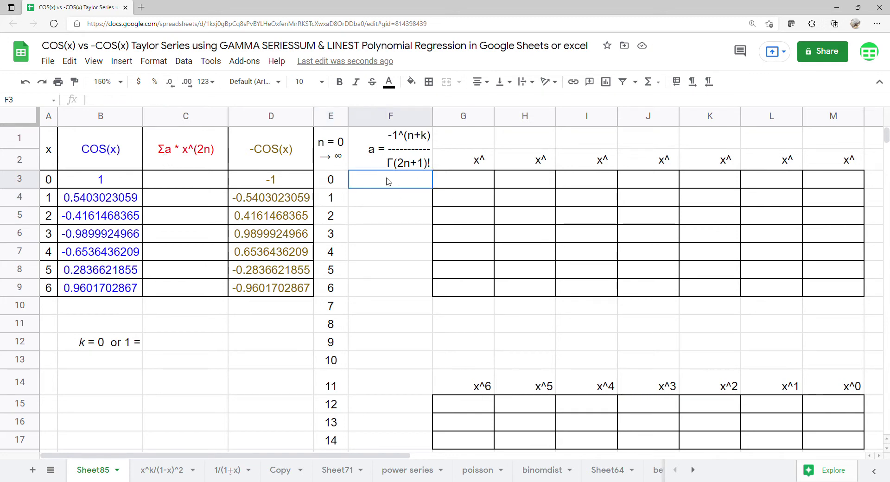
text(=arr)
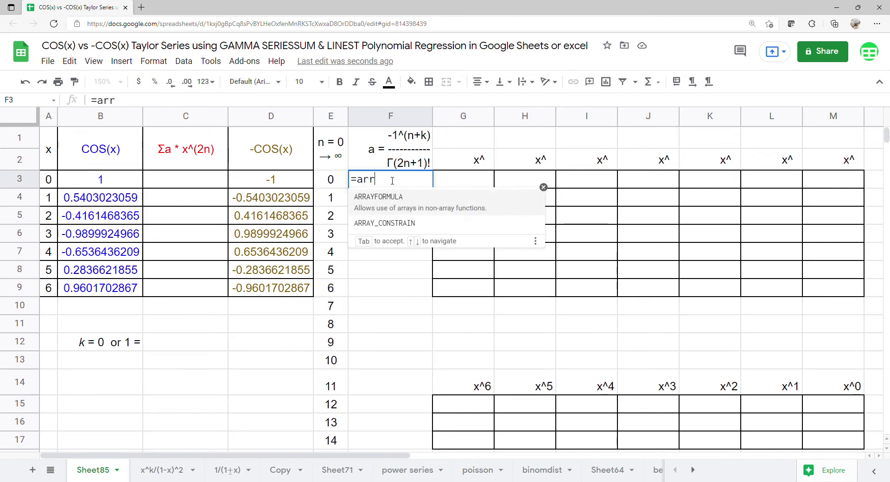
key(Tab)
text(-1^()
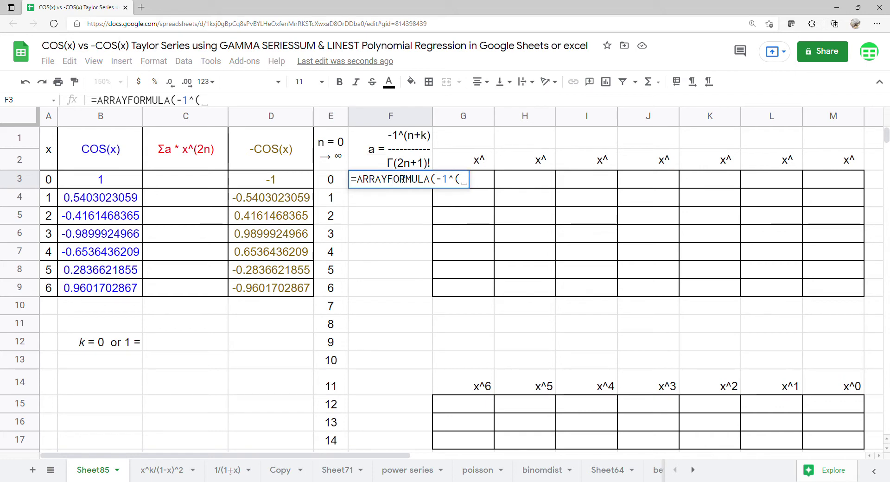
click(186, 342)
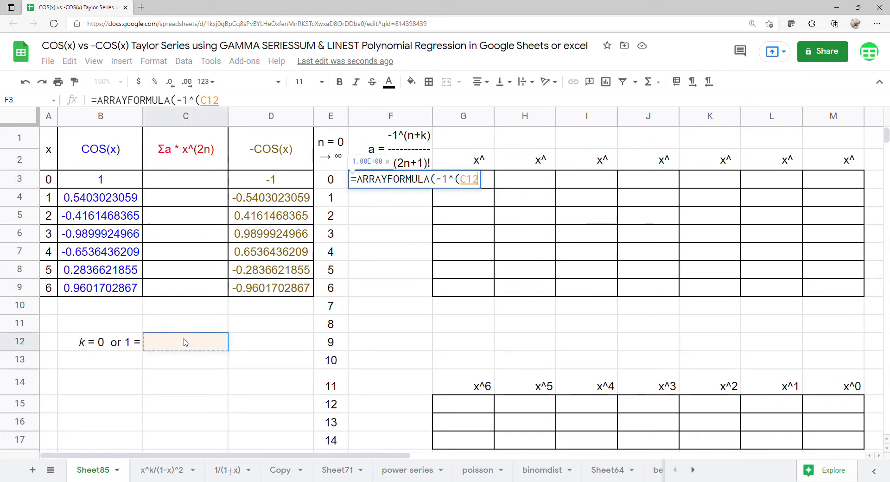
text(+)
drag(340, 180, 332, 438)
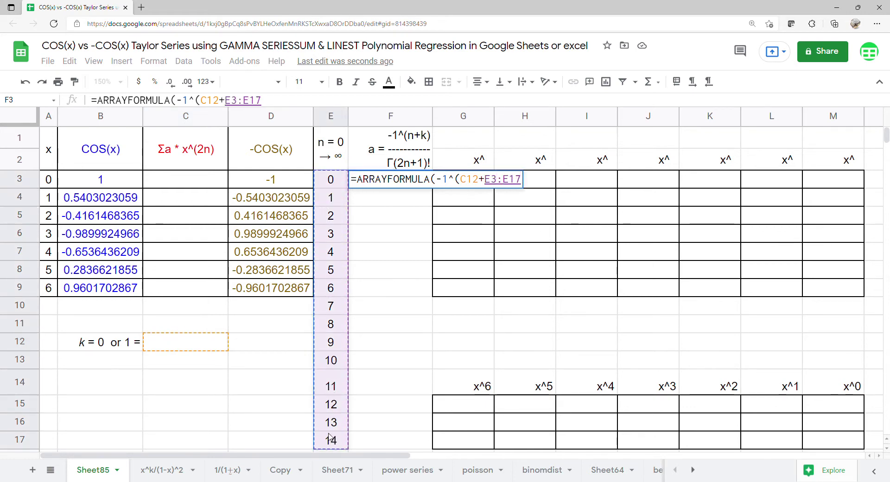
key(Return)
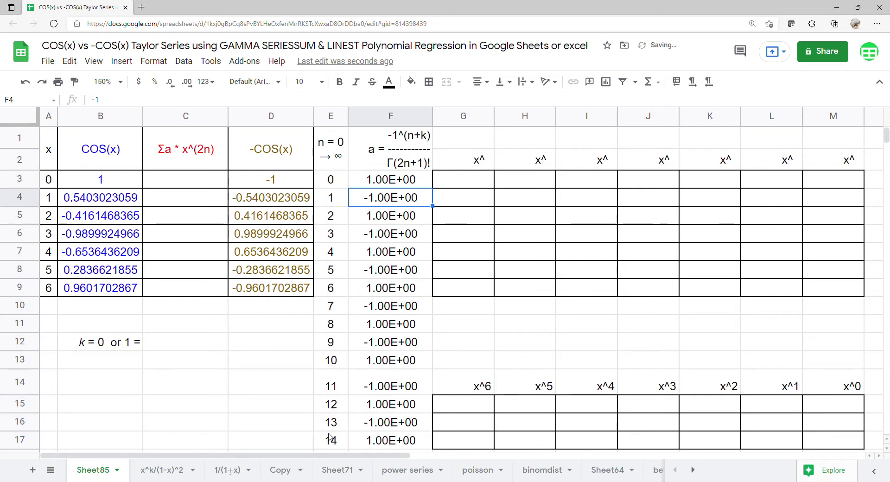
Add data validation to C12 with a dropdown list of the items 0,1 and choose 0 for k
click(193, 342)
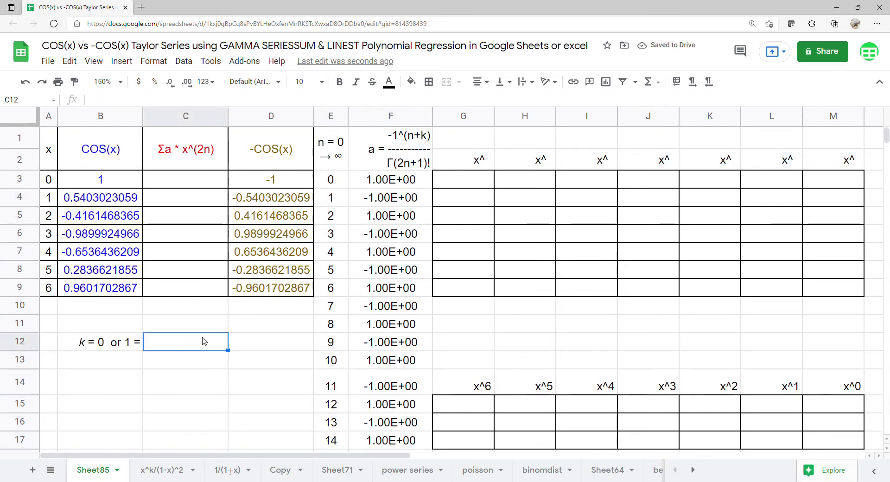
click(183, 61)
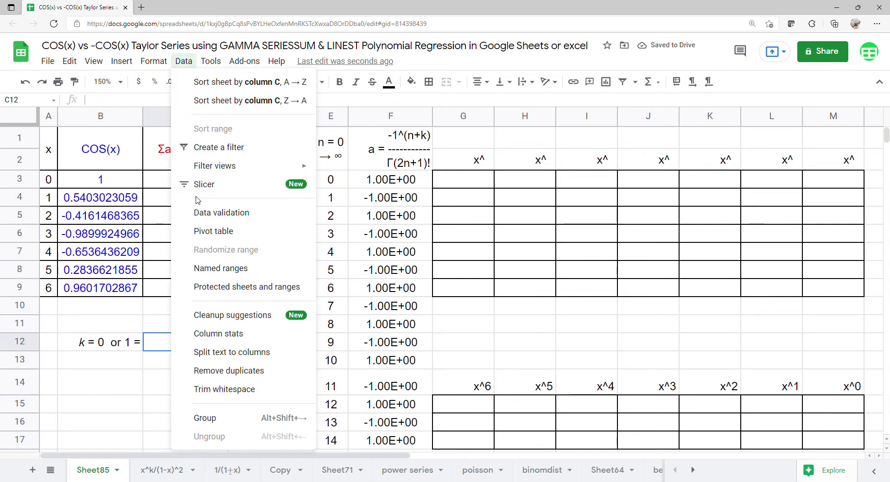
click(196, 149)
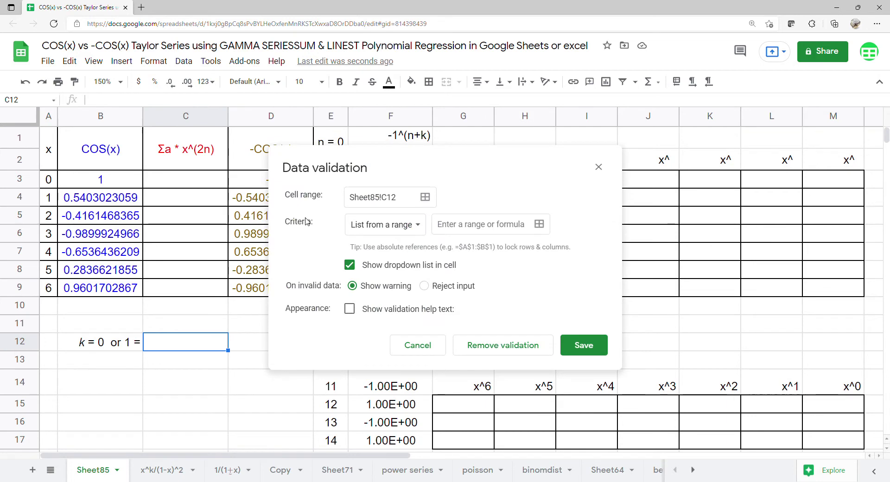
click(423, 231)
click(408, 254)
click(440, 227)
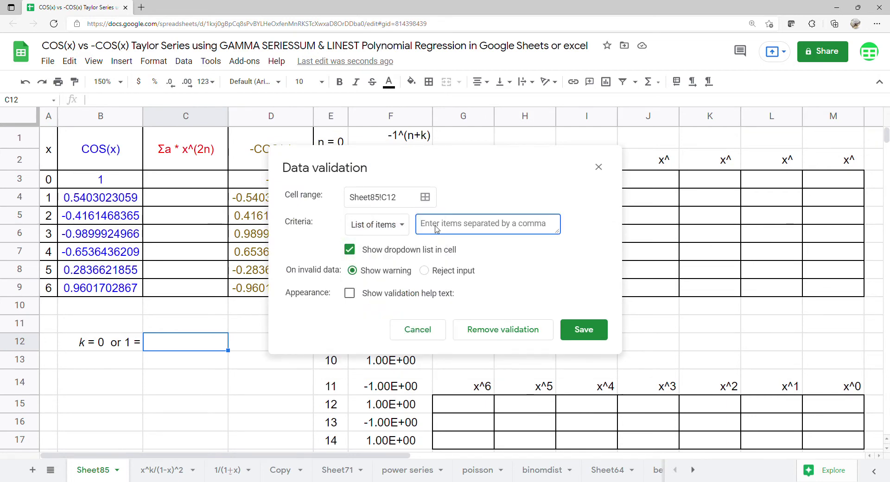
text(0,1)
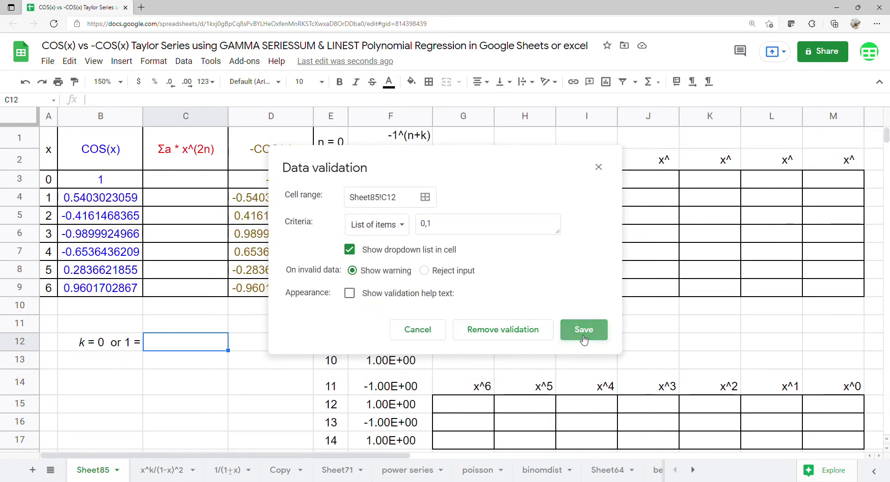
click(582, 330)
click(218, 342)
click(201, 360)
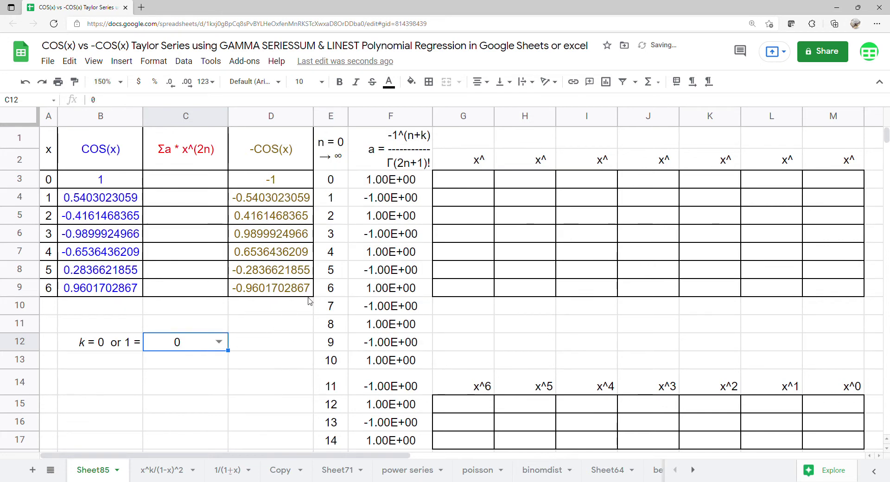
Divide the sign term in F3 by the gamma function, making it =ARRAYFORMULA(-1^(C12+E3:E17)/GAMMA(2*E3:E17+1))
click(394, 183)
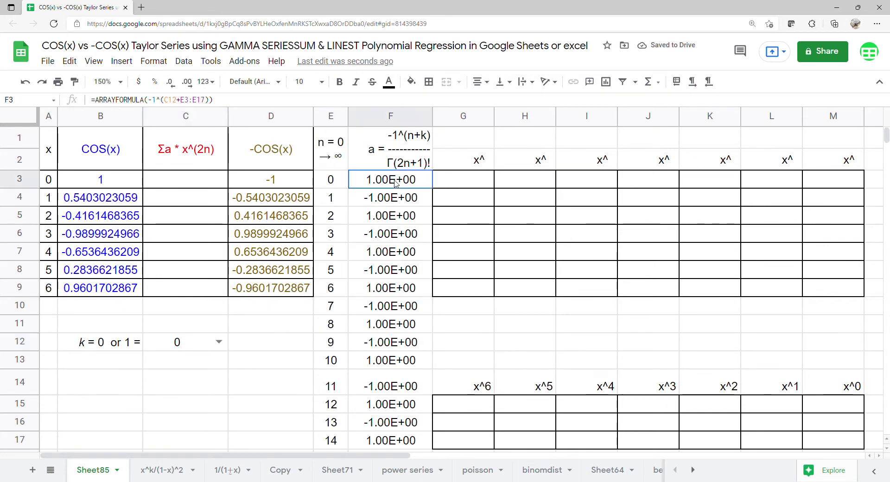
click(208, 101)
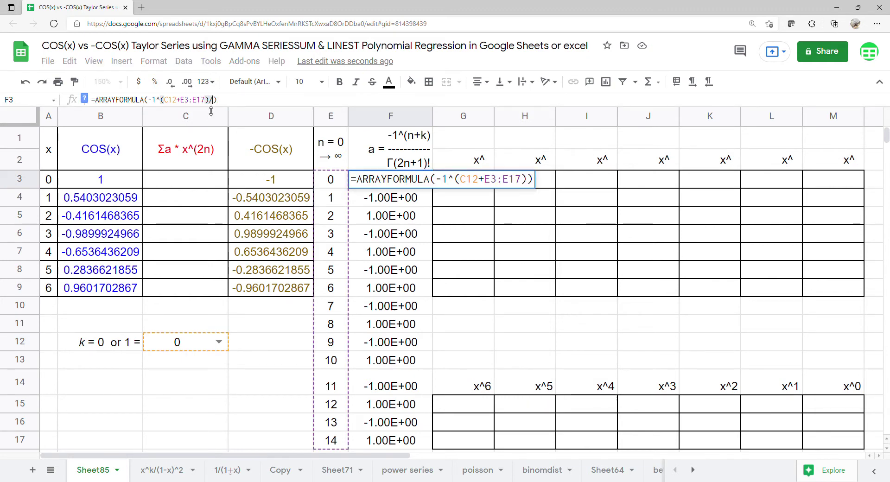
text(/gamma)
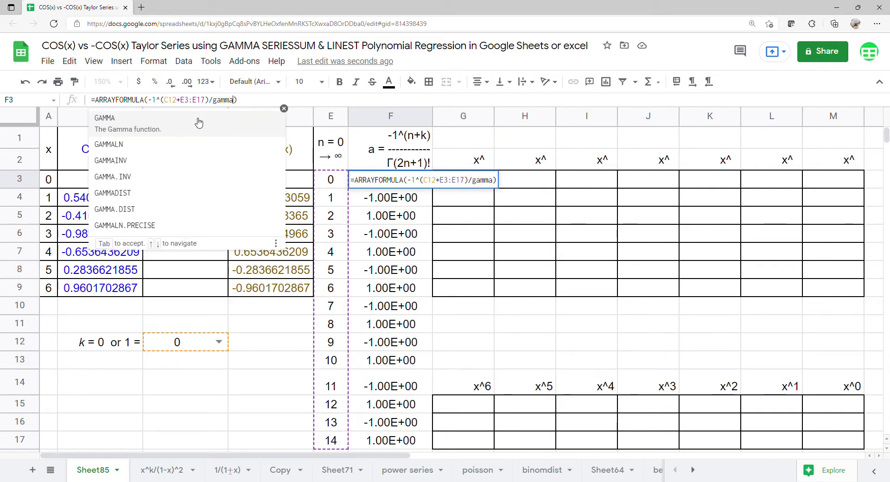
click(195, 122)
text(2)
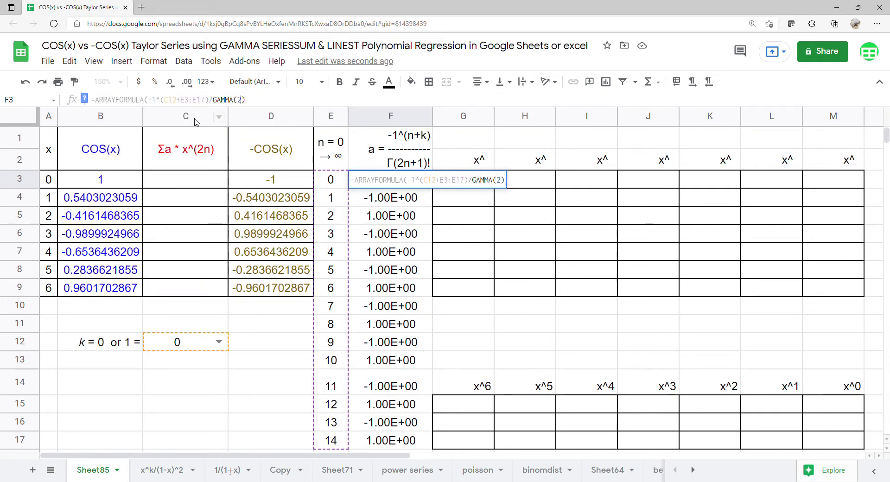
text(*)
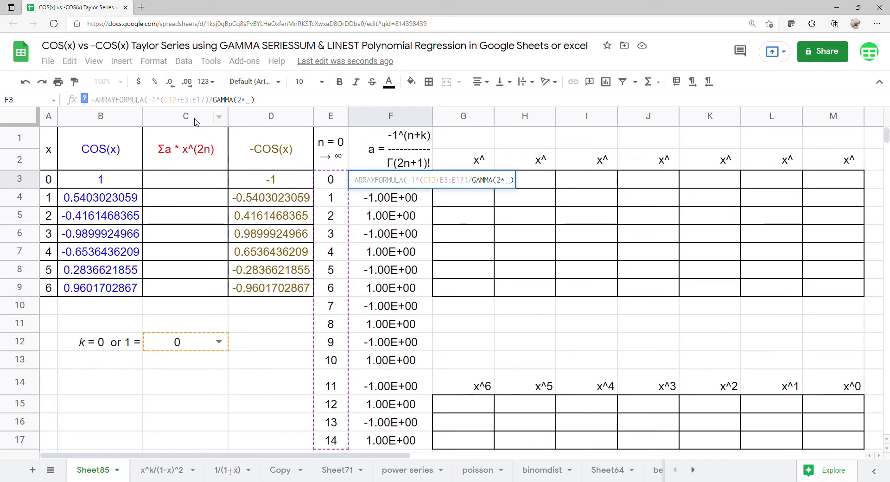
drag(337, 186, 341, 443)
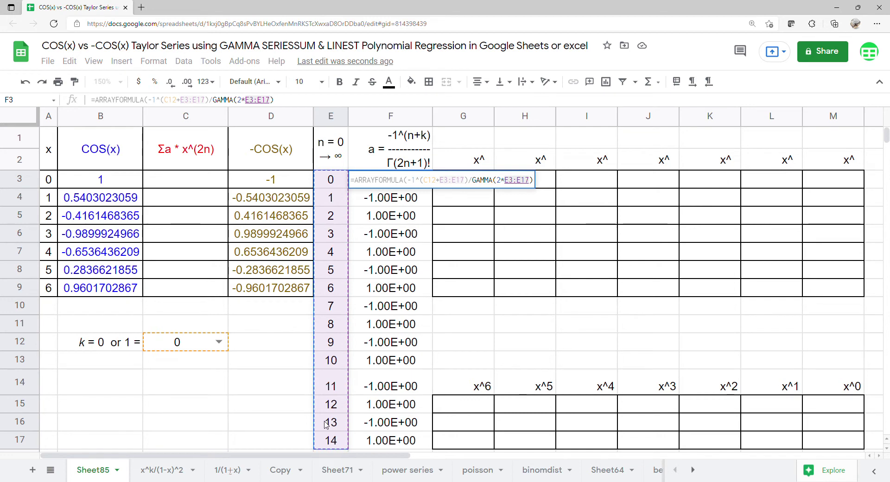
text(+1)
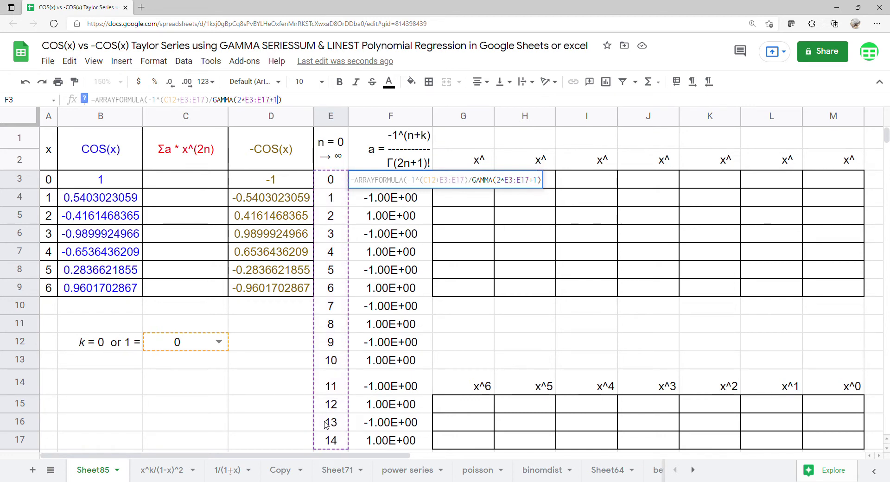
key(Return)
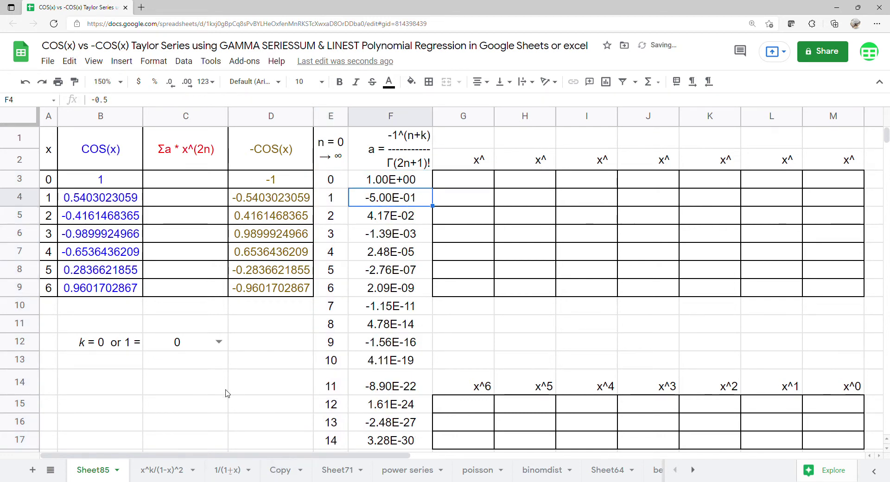
Enter =ARRAYFORMULA(SERIESSUM(A3:A9,0,1,F3:F17)) in C3 to compute the Taylor series sums
click(196, 187)
text(=arr)
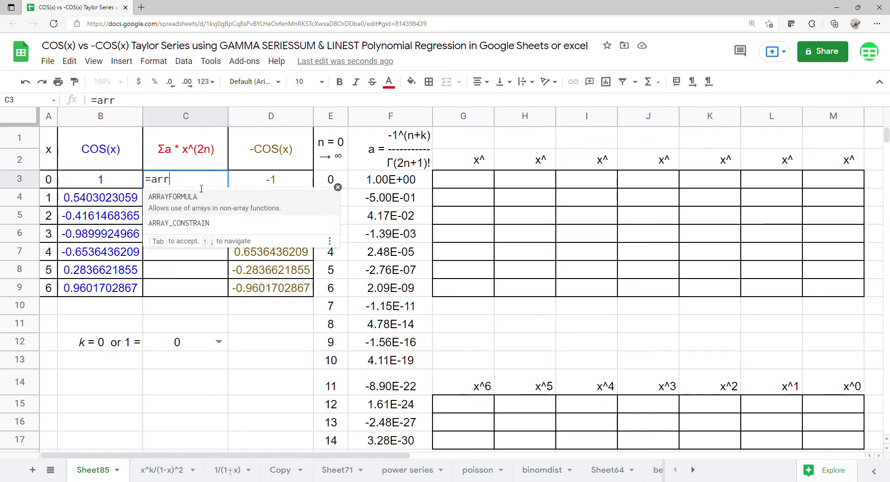
click(194, 200)
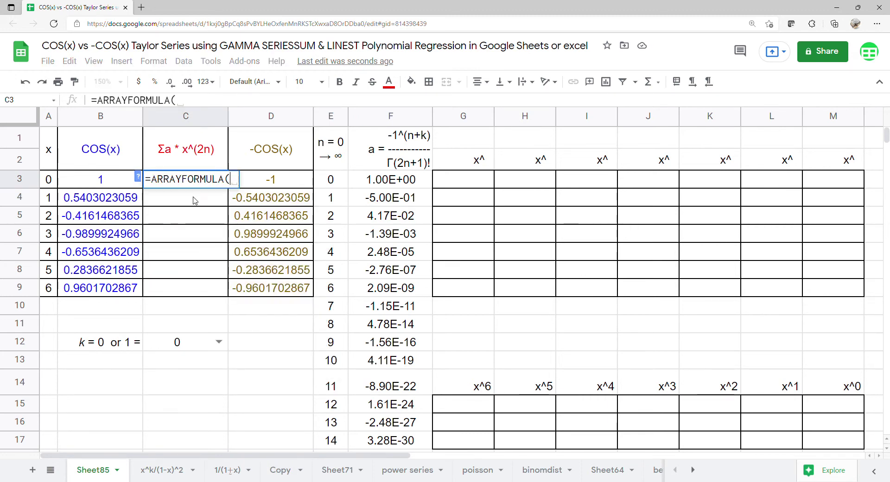
text(ser)
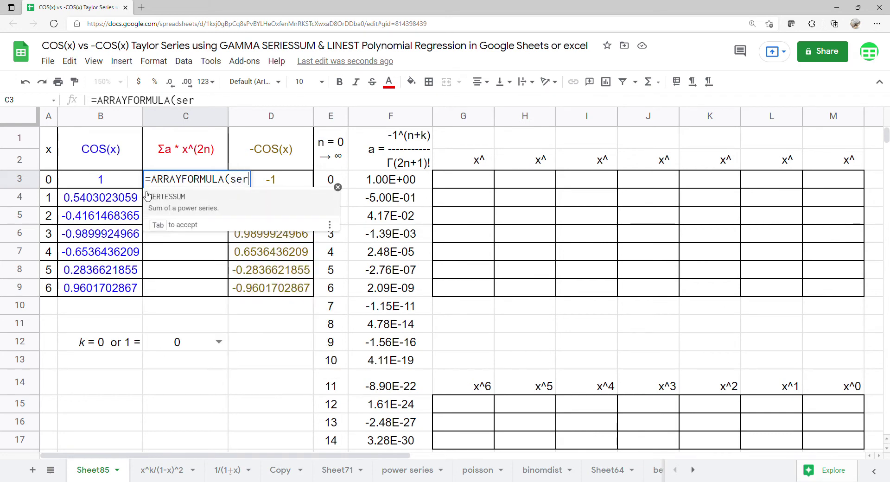
click(163, 198)
drag(57, 181, 54, 291)
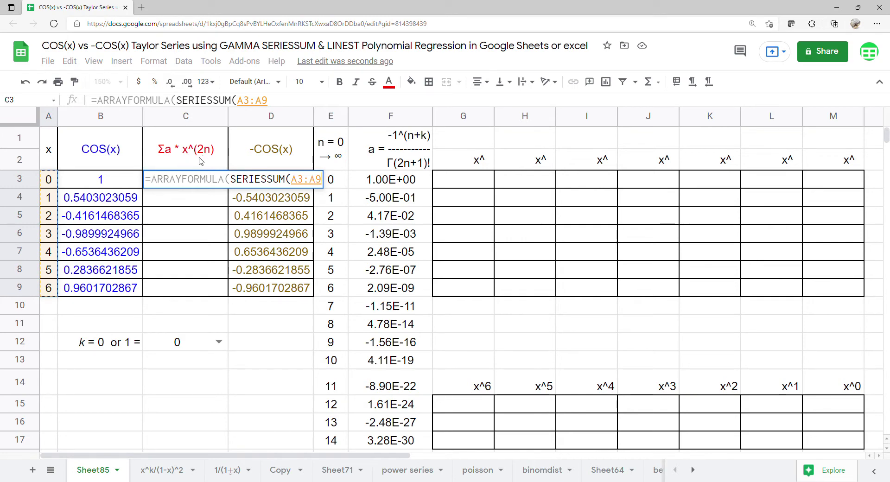
text(,0)
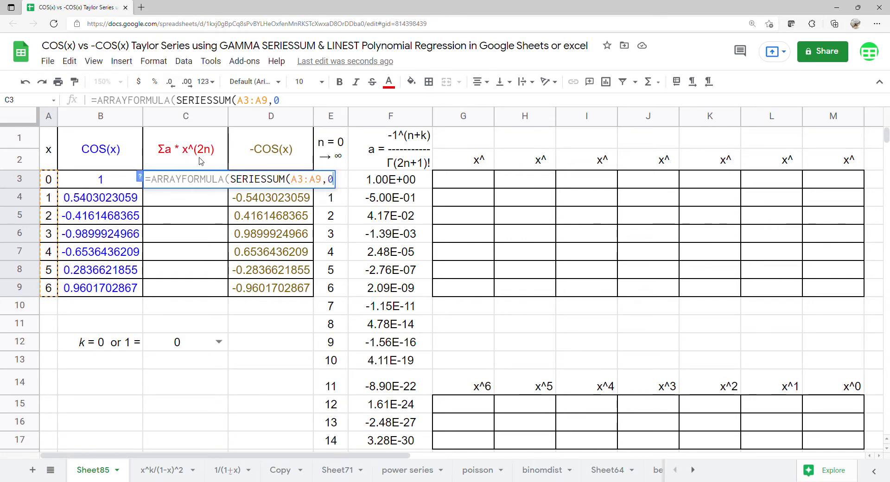
text(,1,)
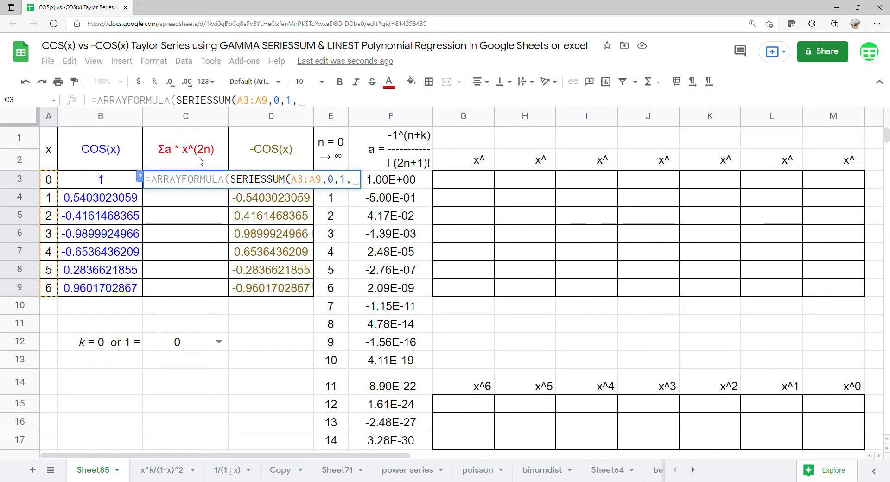
drag(402, 184, 396, 437)
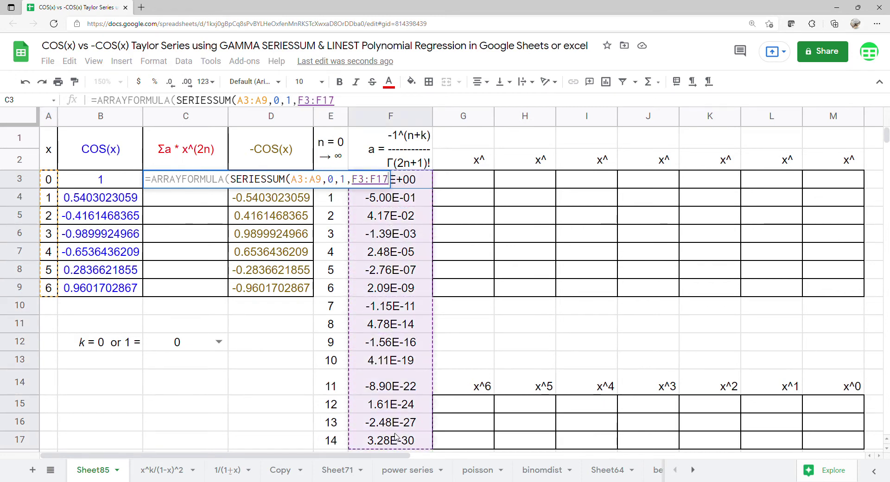
key(Return)
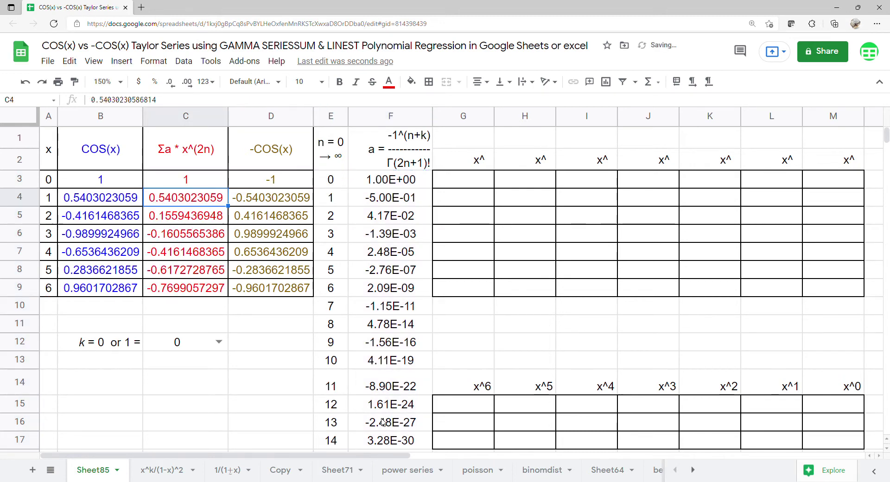
Insert a chart from A1:D9 and change its type to scatter chart
drag(53, 160, 248, 294)
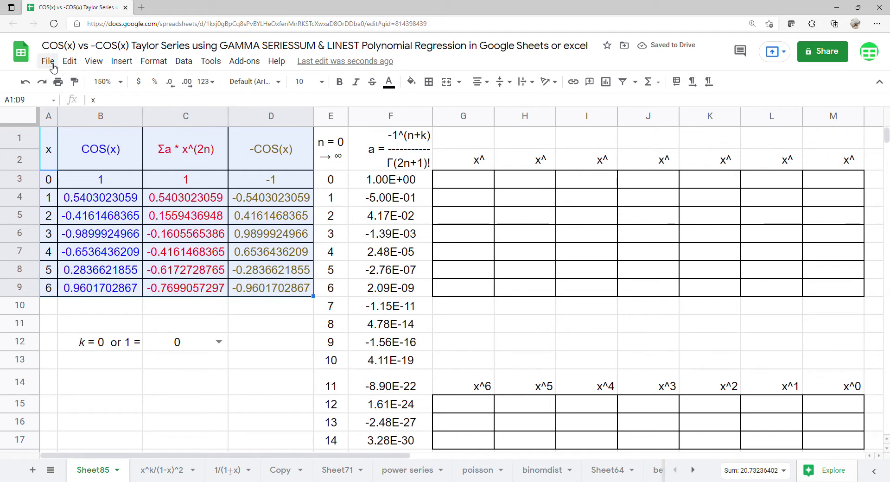
click(122, 61)
click(175, 227)
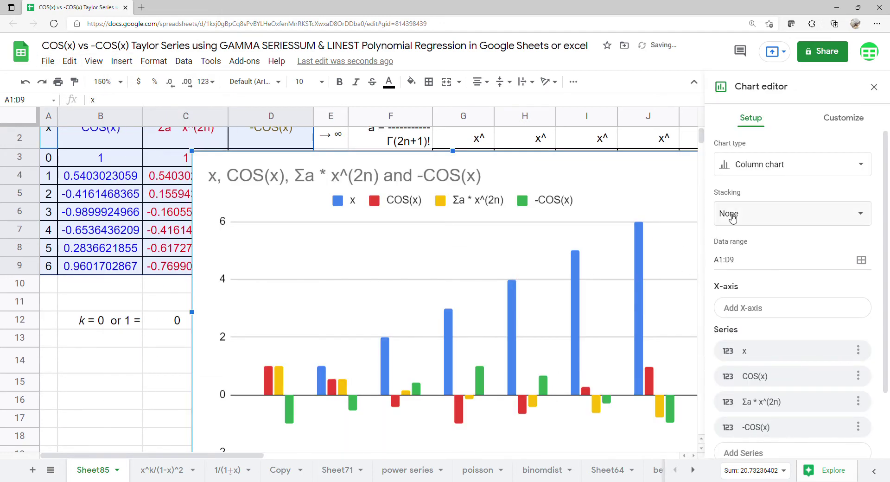
click(775, 173)
scroll(778, 244, down, 4)
scroll(778, 245, down, 4)
click(735, 310)
Remove the title text from the scatter chart
click(399, 175)
click(410, 182)
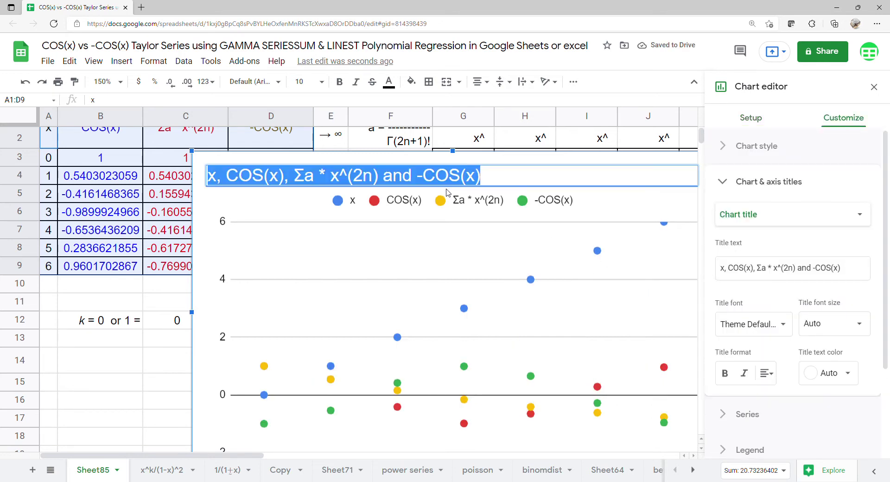
key(BackSpace)
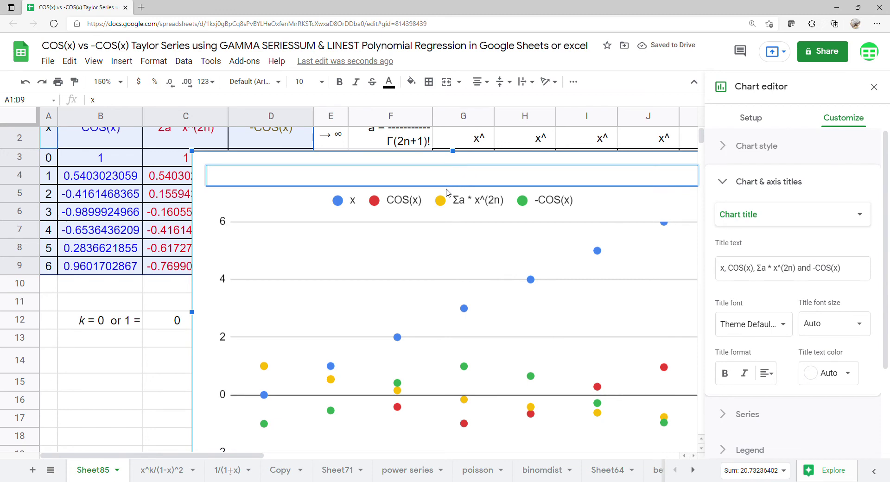
click(382, 241)
Use column A as the chart's labels so that x becomes the X-axis
scroll(768, 155, up, 3)
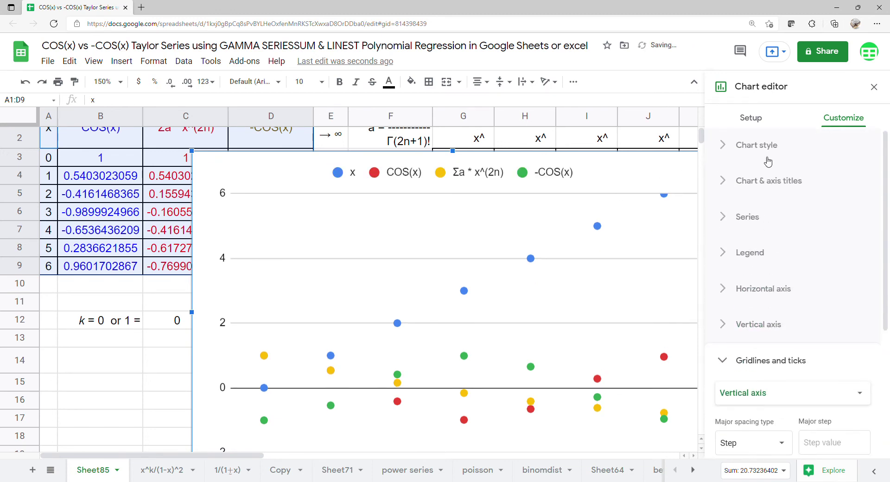
click(747, 218)
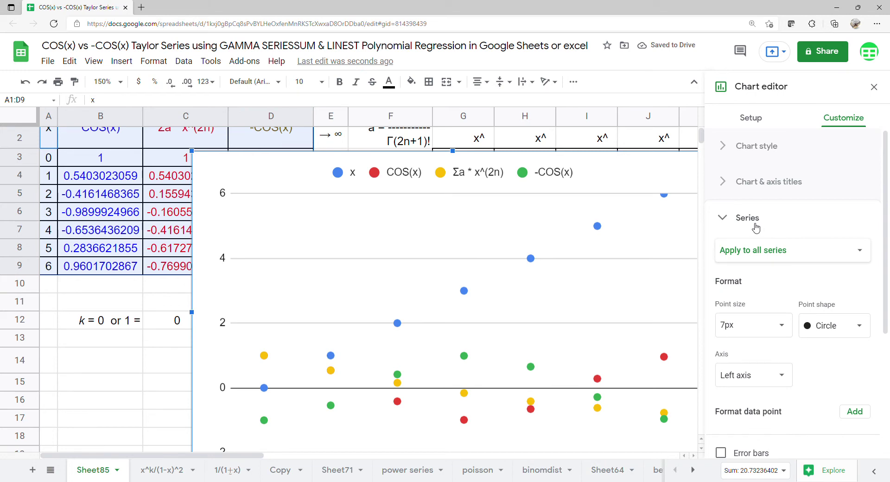
click(760, 120)
scroll(760, 278, down, 1)
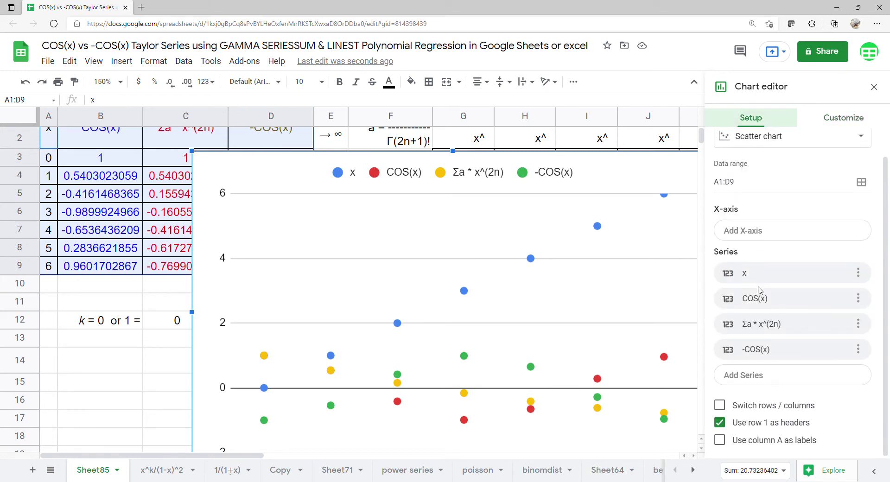
click(730, 443)
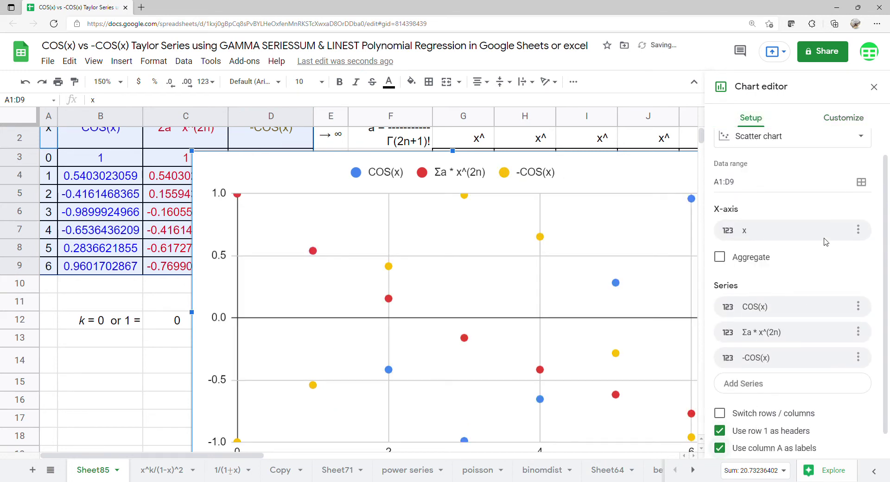
Add a trendline to all series of the scatter chart
click(840, 119)
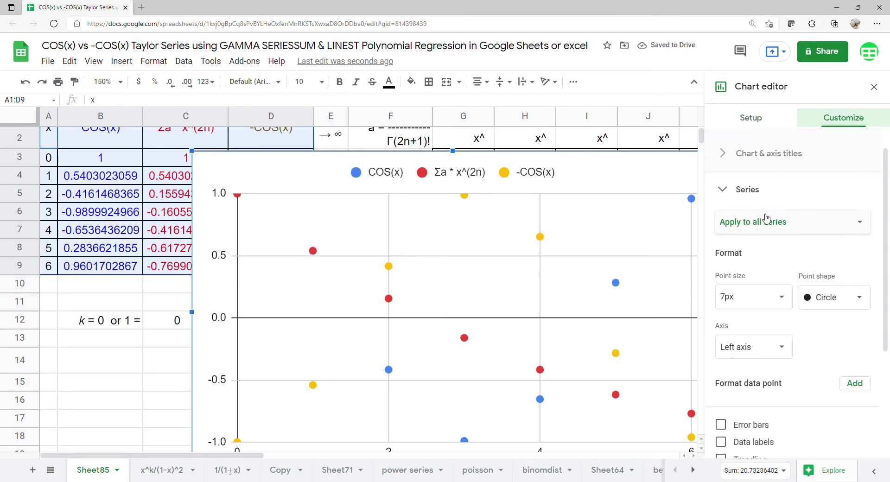
click(752, 199)
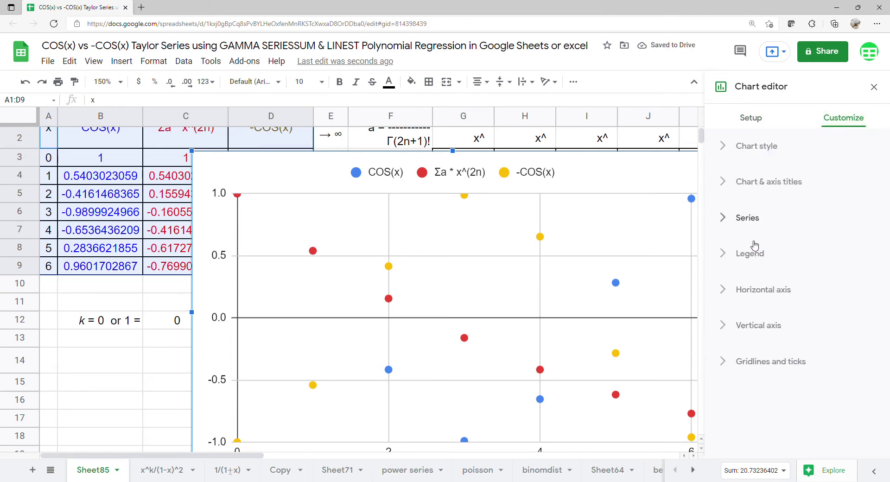
click(752, 218)
scroll(754, 256, down, 4)
click(737, 296)
scroll(751, 278, down, 3)
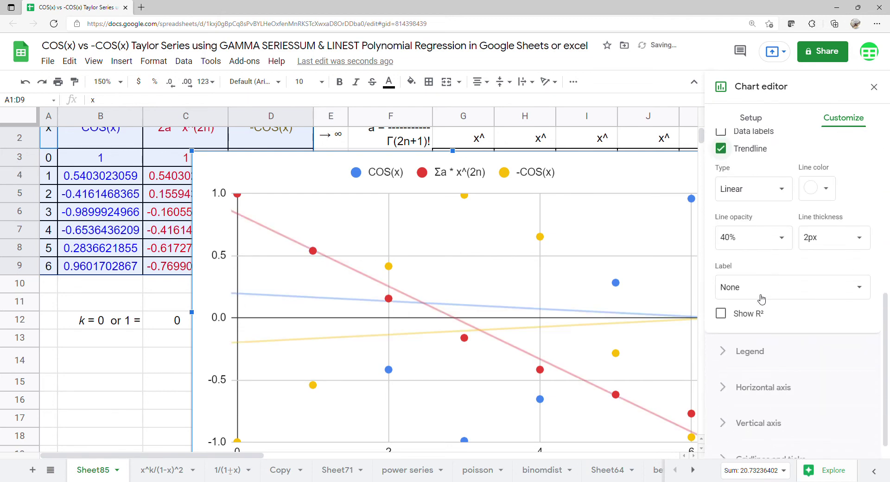
Make the trendlines polynomial with degree 6 and label them with their equations
click(778, 190)
click(770, 221)
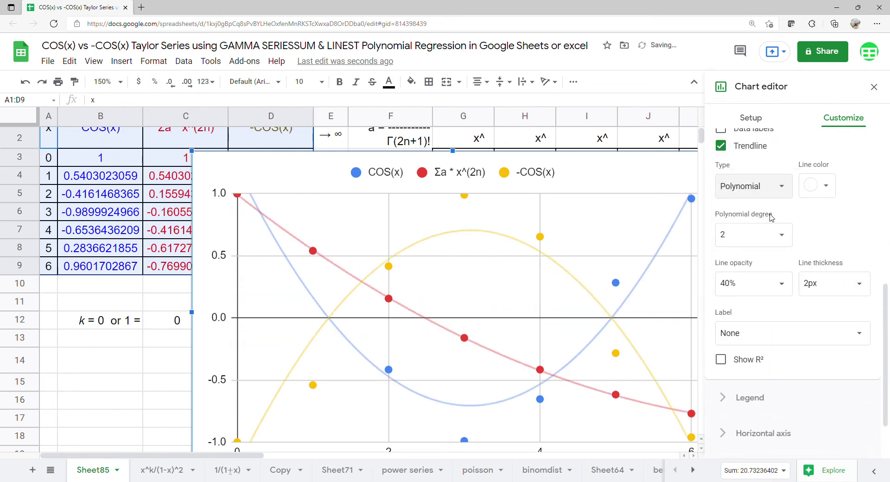
scroll(771, 218, down, 2)
click(784, 190)
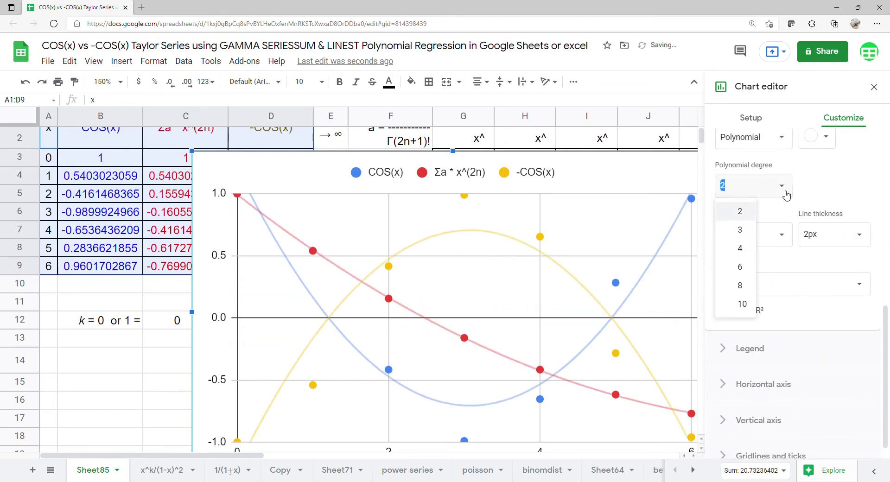
click(749, 271)
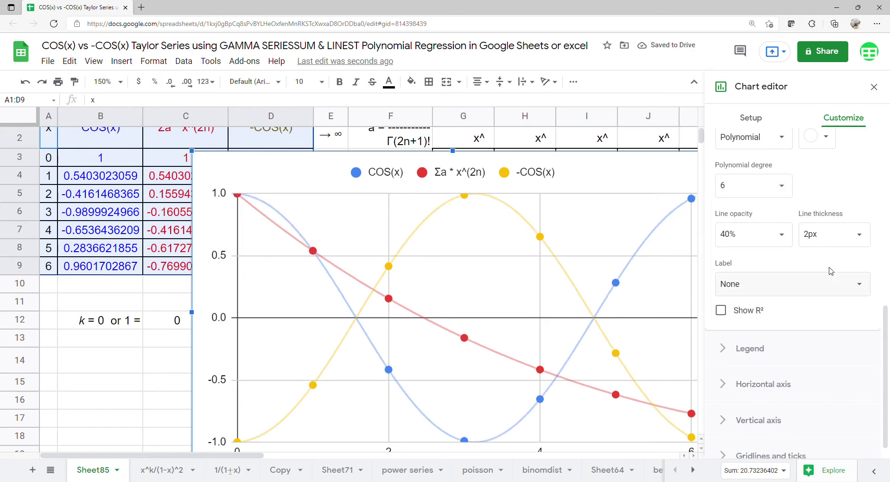
click(843, 285)
click(759, 319)
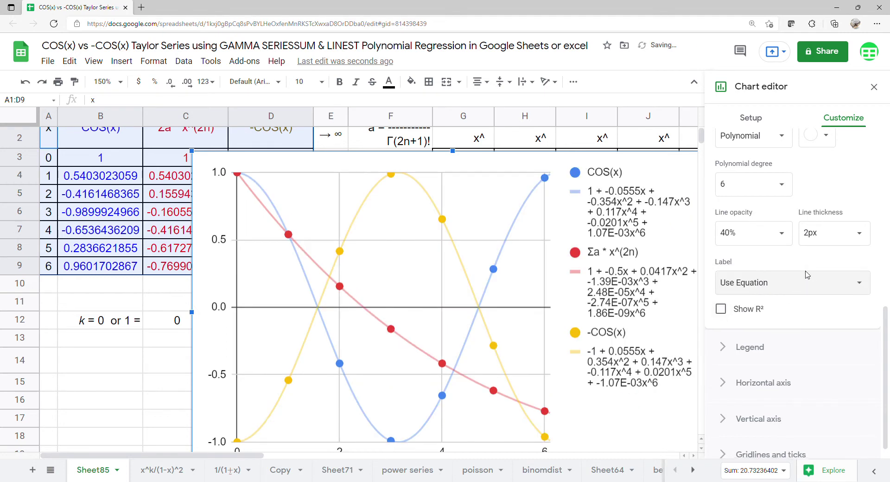
Set the chart's legend position to Bottom and shrink the chart to fit over columns G to L
scroll(807, 274, down, 1)
click(760, 333)
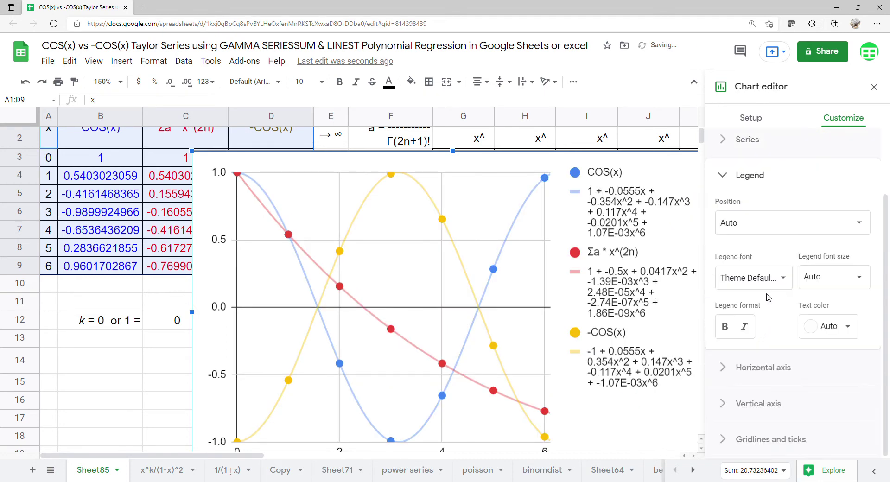
click(765, 235)
click(781, 133)
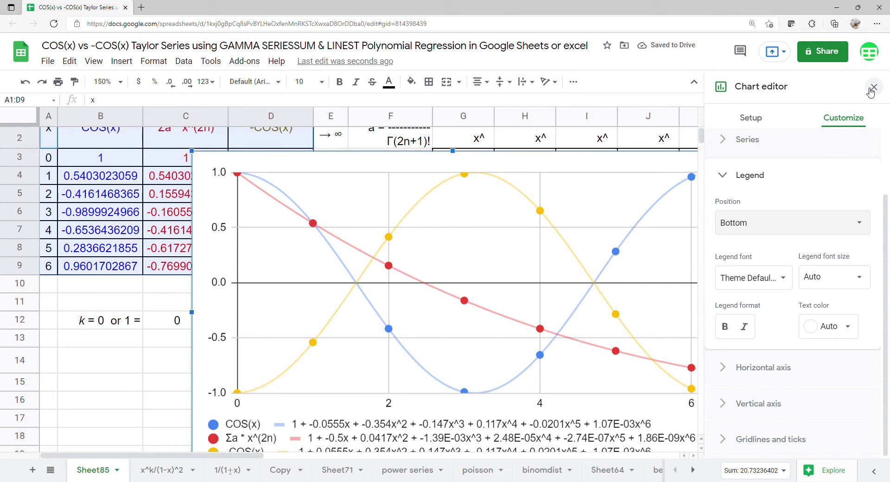
click(874, 88)
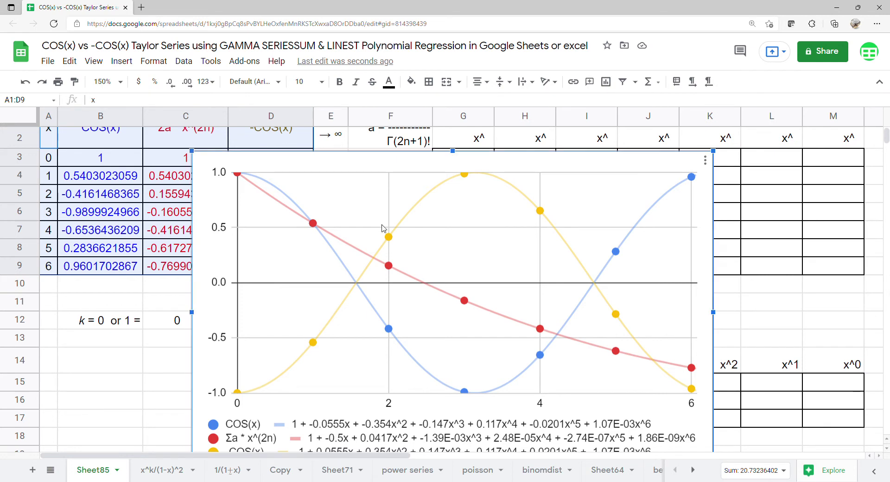
drag(192, 151, 474, 147)
scroll(533, 195, up, 1)
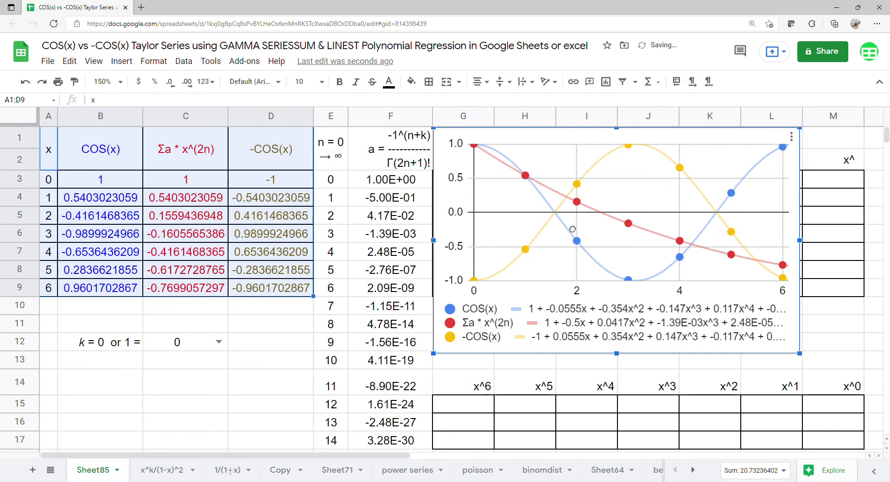
Change the exponent step in C3's series sum to 2, making it =ARRAYFORMULA(SERIESSUM(A3:A9,0,2,F3:F17))
click(187, 201)
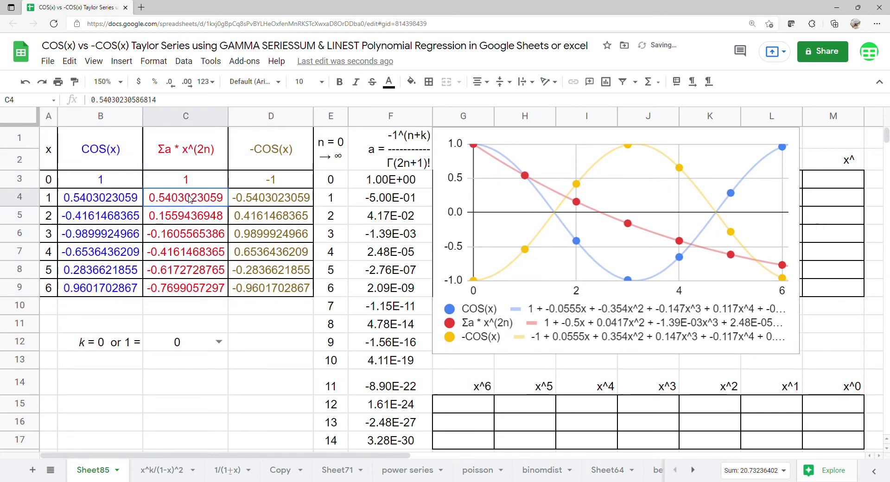
click(192, 182)
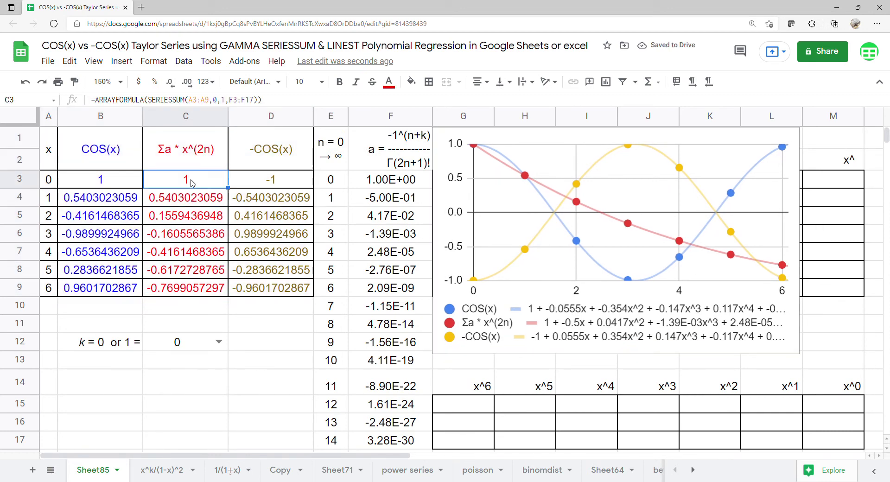
click(228, 102)
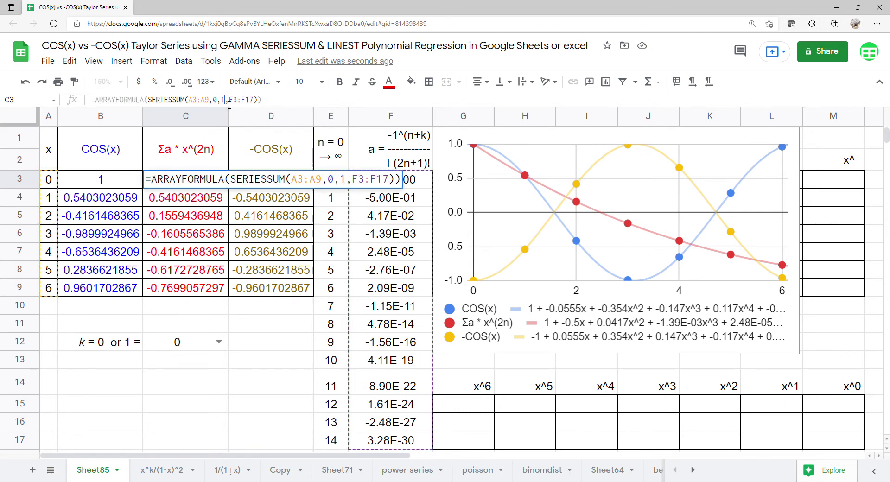
text(2)
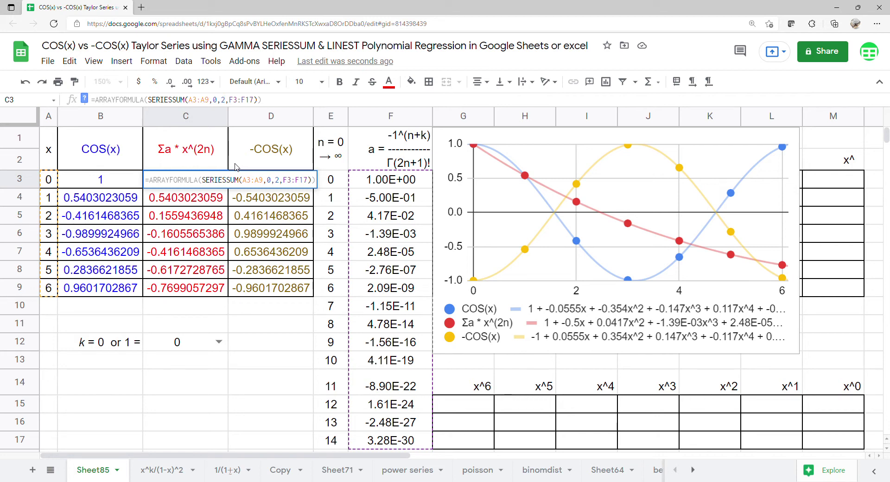
key(Return)
Set the point size of all chart series to 14px
click(712, 170)
click(791, 136)
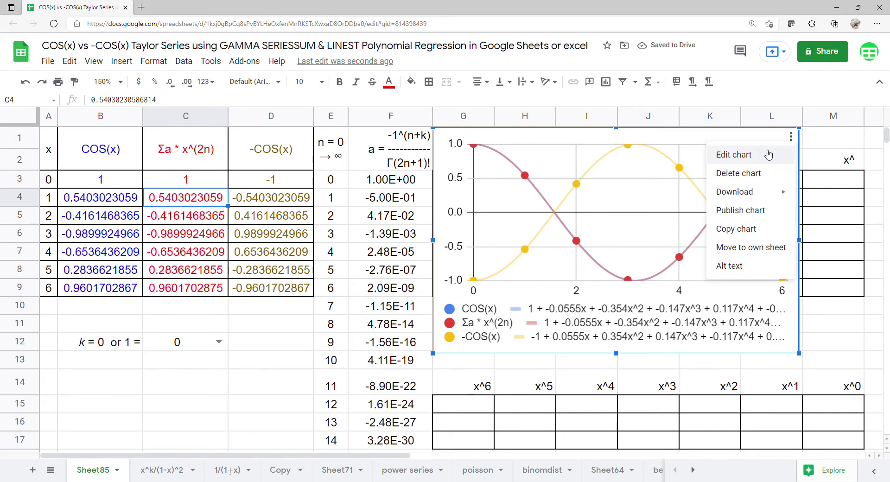
click(737, 158)
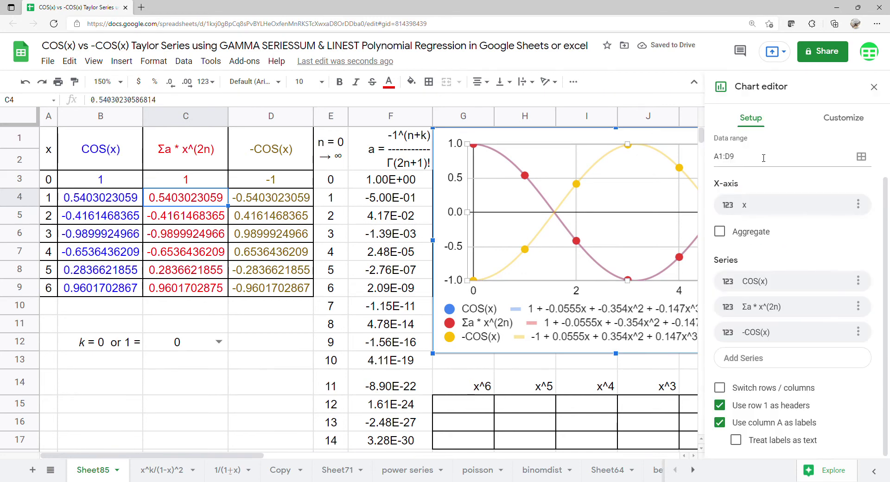
click(851, 126)
click(765, 226)
scroll(765, 225, down, 4)
scroll(765, 226, down, 3)
scroll(791, 219, up, 5)
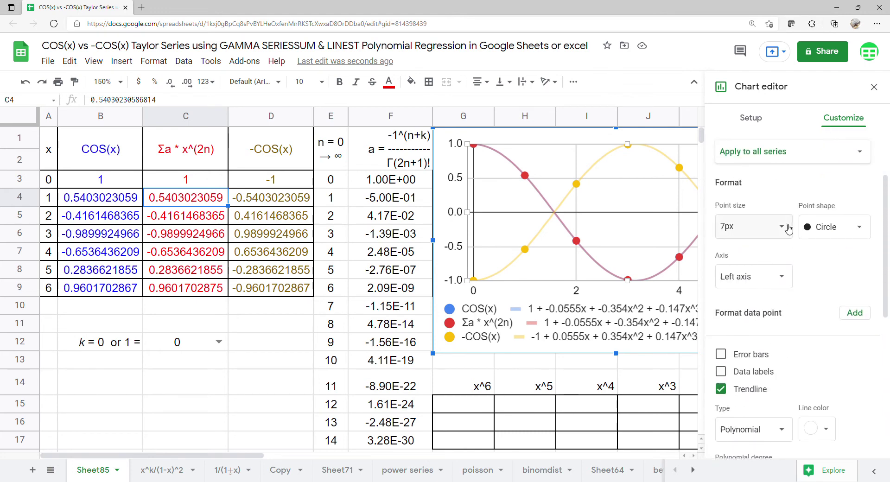
click(788, 229)
click(746, 327)
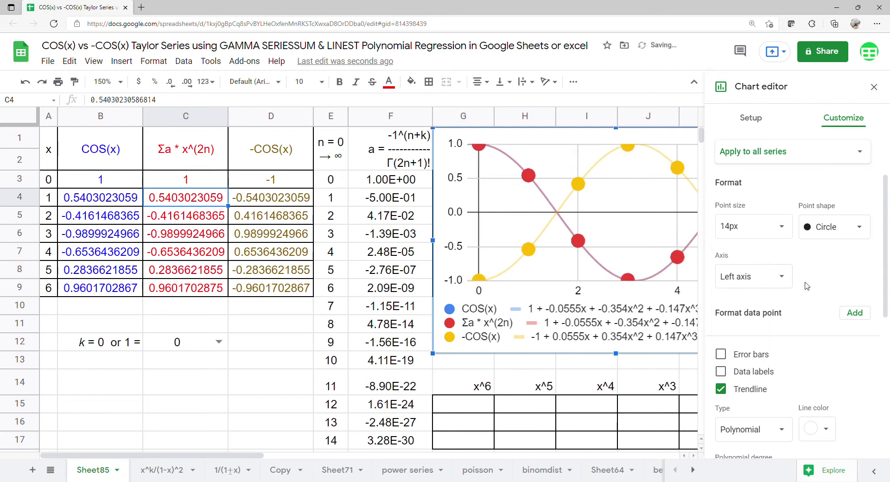
Set the Σa * x^(2n) series' point size to None and its trendline thickness to 8px, and close the chart editor
click(793, 155)
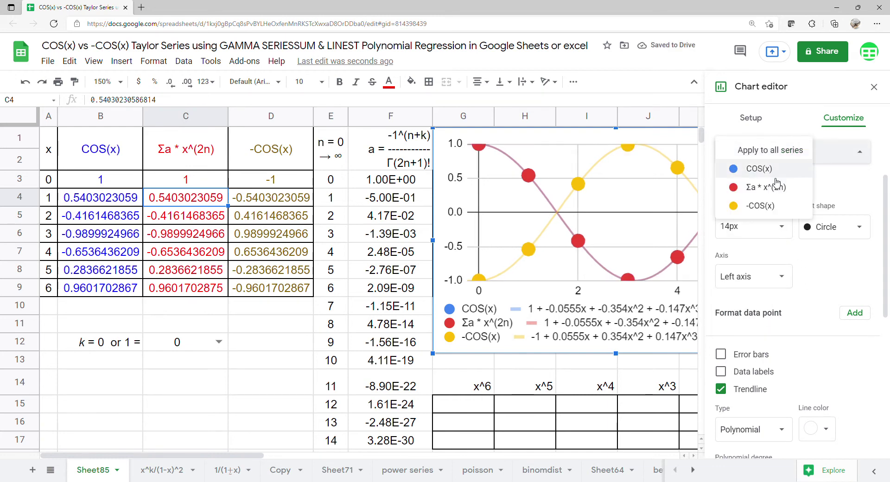
click(766, 188)
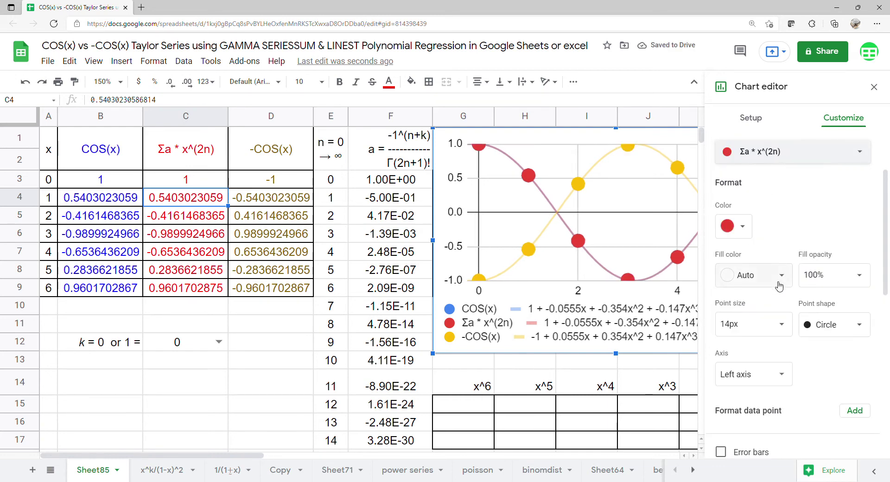
click(751, 324)
click(753, 350)
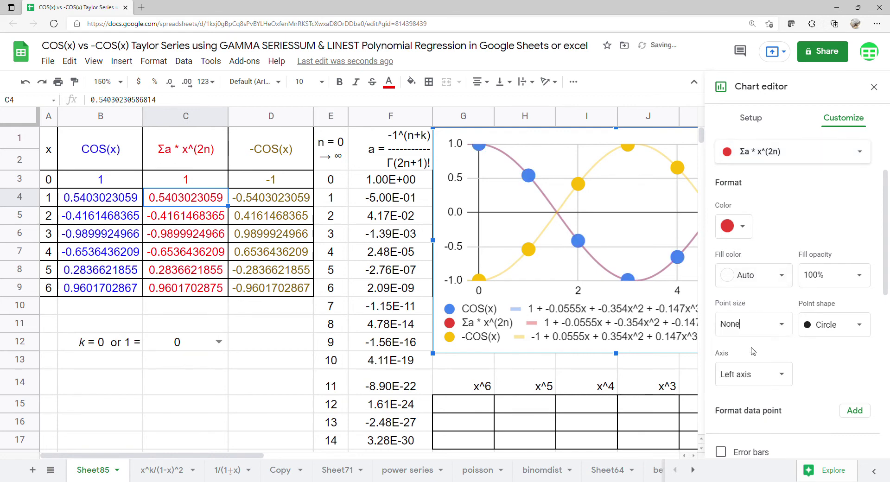
scroll(753, 351, down, 8)
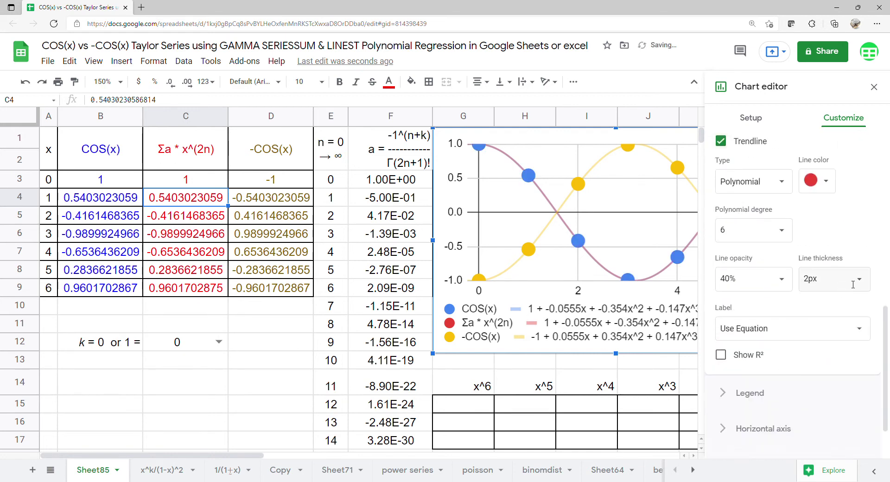
click(853, 280)
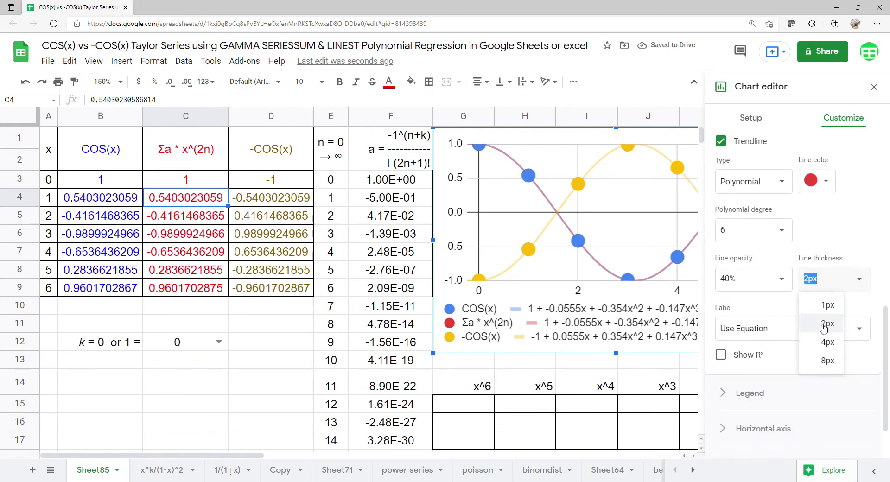
click(828, 360)
click(873, 88)
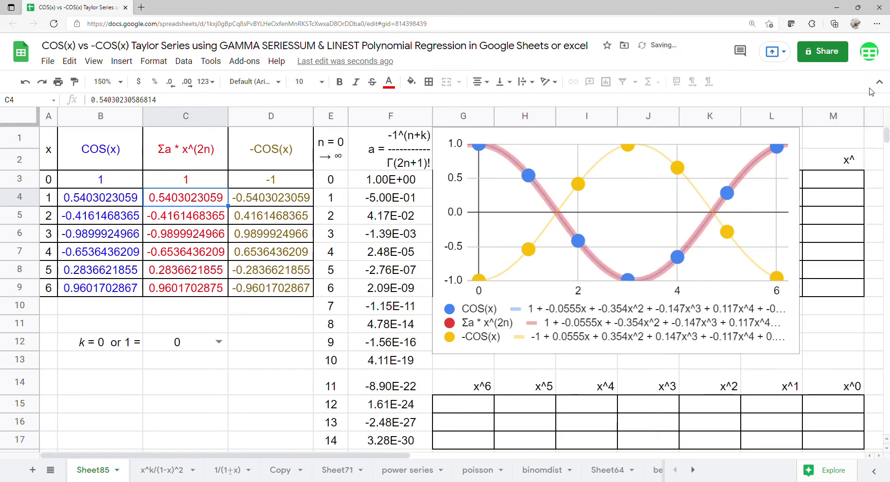
Extend the chart's height down to row 13, shift it over column F, and widen it past column M
click(605, 324)
drag(615, 354, 623, 375)
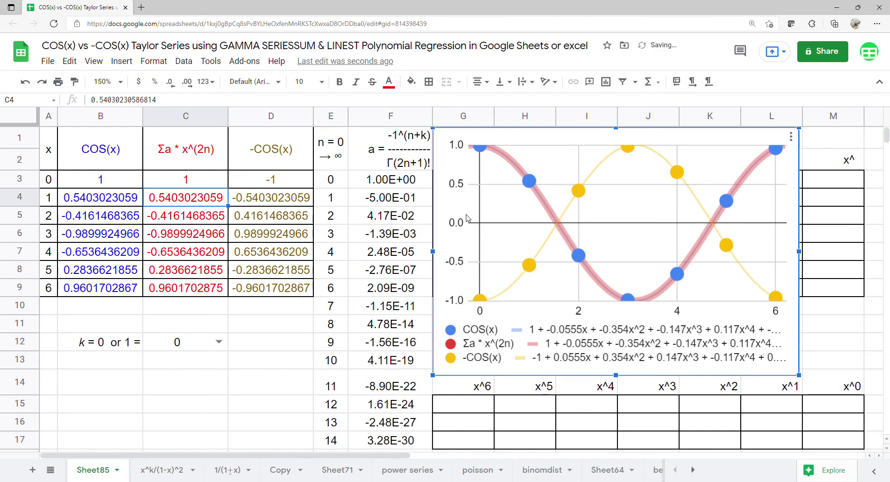
drag(468, 214, 433, 207)
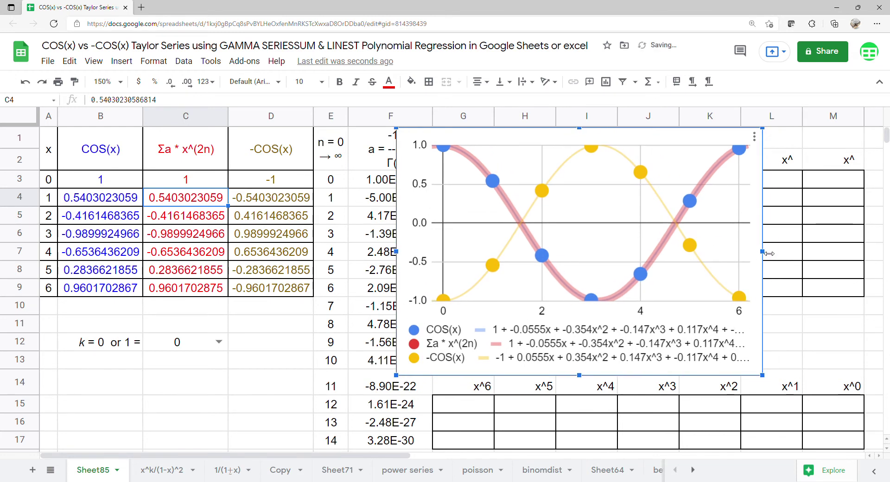
drag(762, 251, 882, 263)
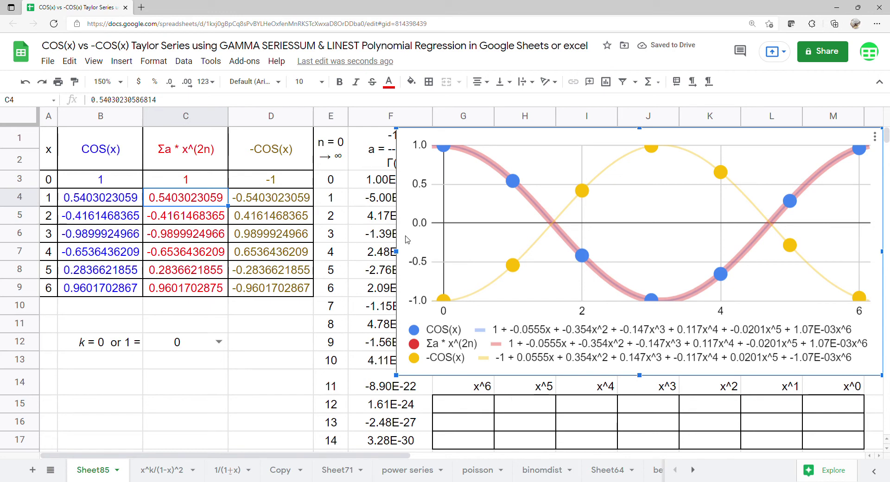
Move the chart aside to uncover columns G to M and transpose E3:E9 across row 1 starting in G1
drag(397, 251, 857, 251)
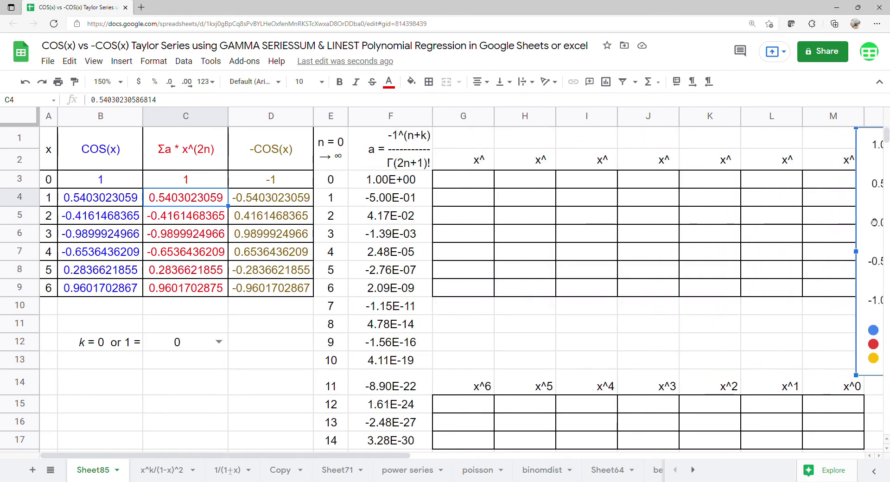
click(465, 144)
text(=tra)
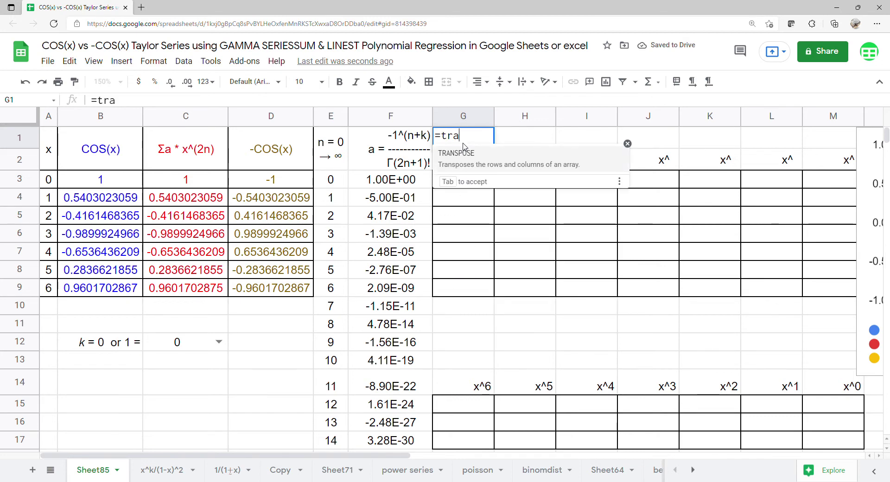
key(Tab)
drag(331, 179, 332, 288)
key(Return)
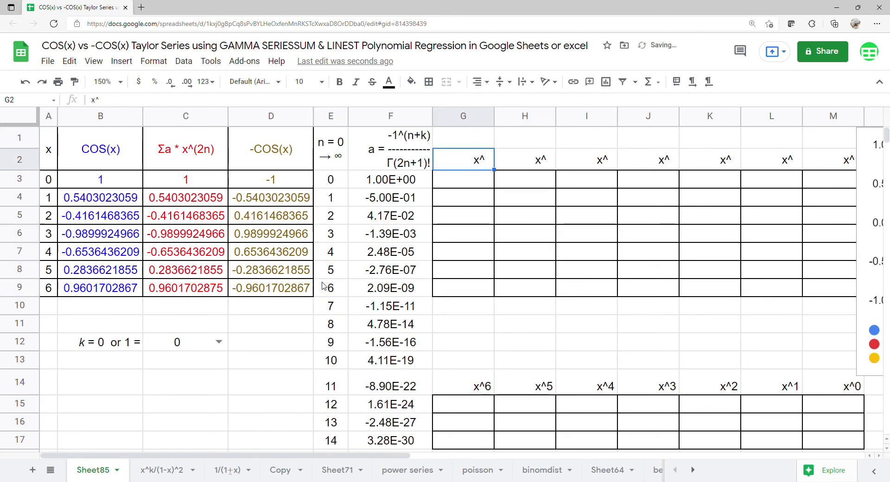
Fill the power table from G3 with an ARRAYFORMULA that raises A3:A9 to the exponents in G1:M1
click(468, 187)
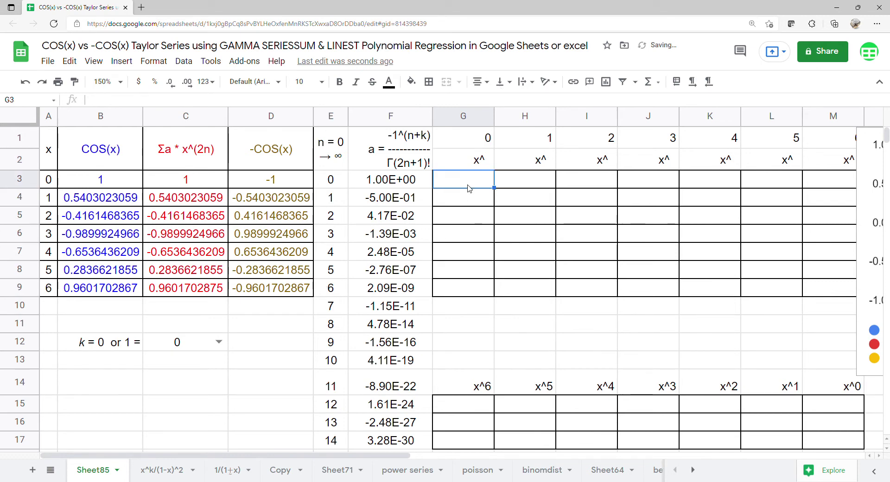
text(=arr)
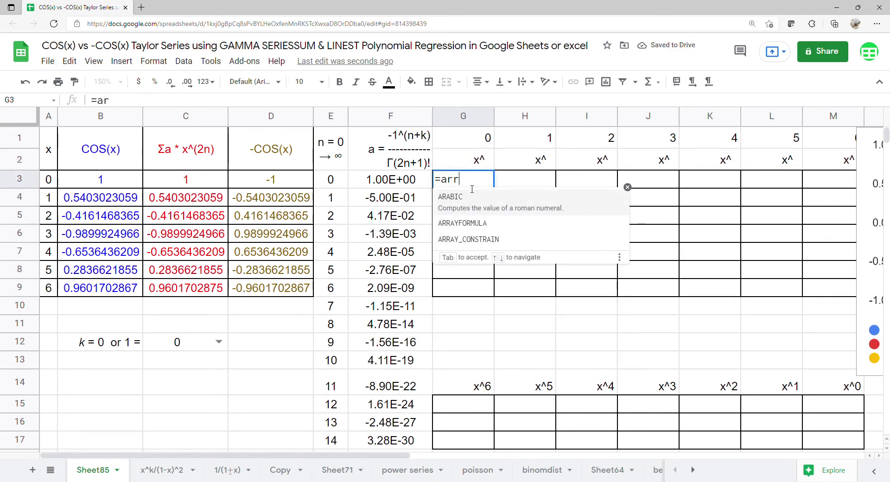
click(478, 204)
text(arr)
click(489, 202)
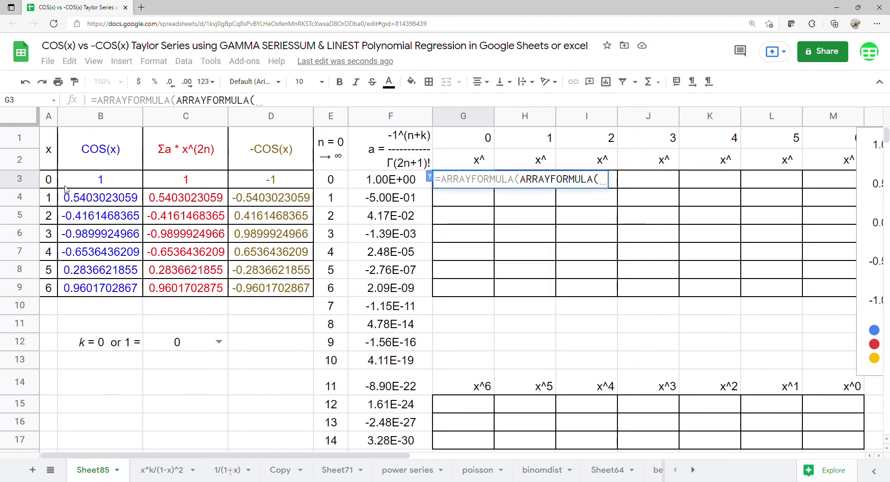
click(51, 184)
drag(53, 202, 55, 289)
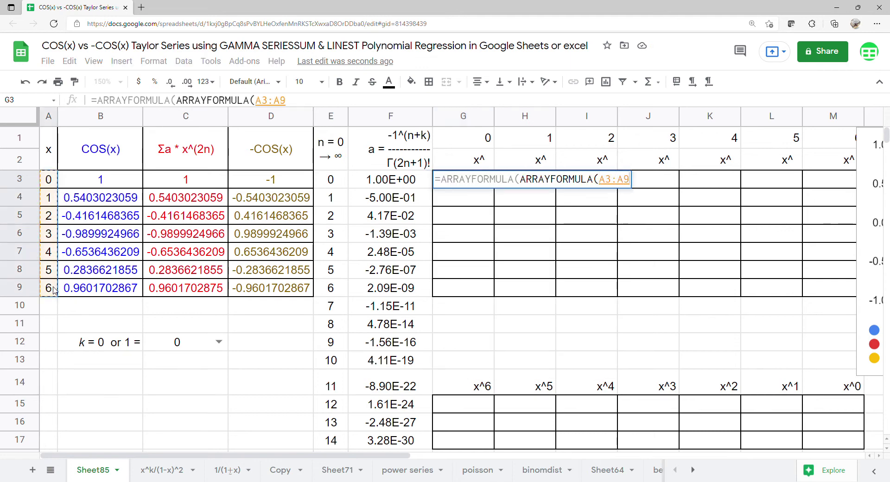
text(^)
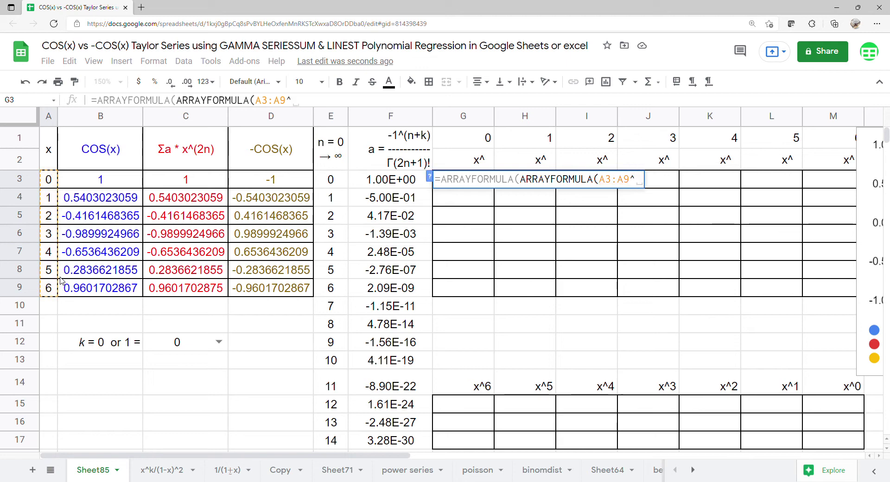
drag(475, 145, 820, 139)
key(Return)
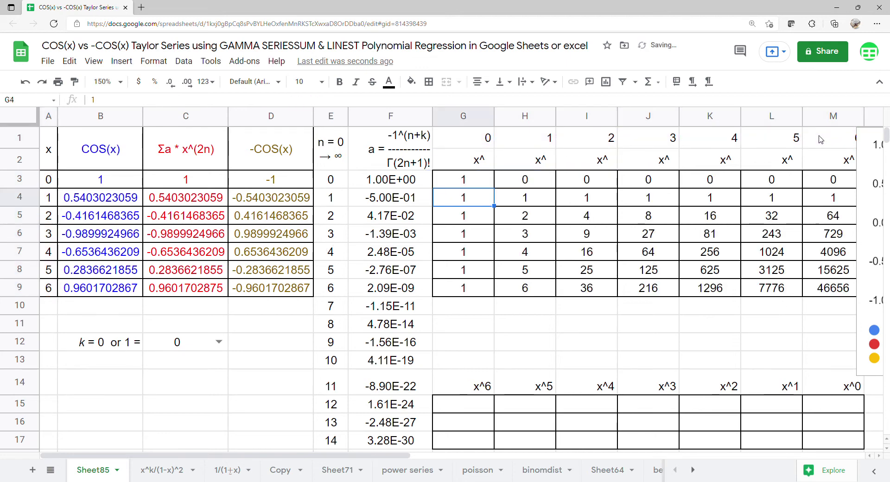
Compute the COS(x) polynomial coefficients in G15 with =LINEST(B3:B9,H3:M9)
click(475, 410)
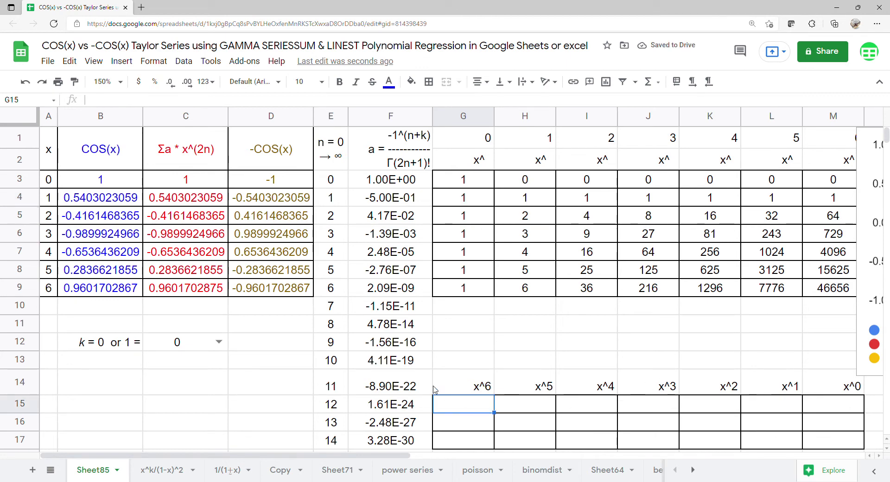
text(=)
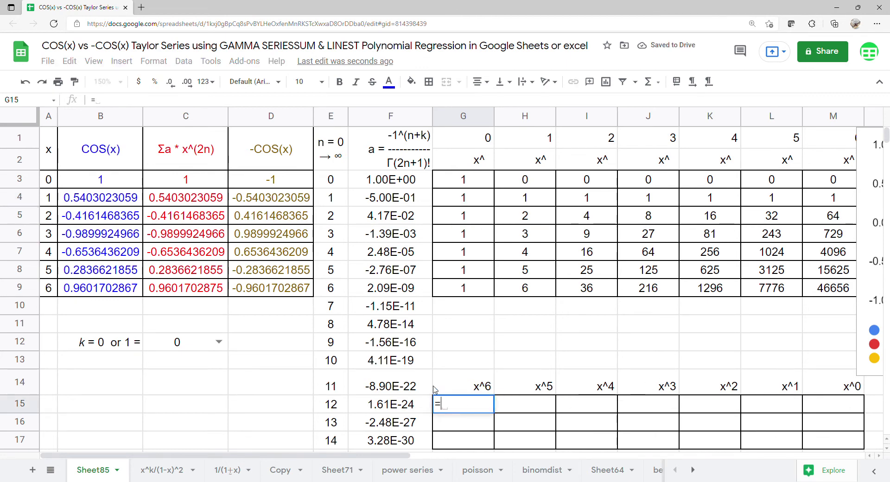
text(lin)
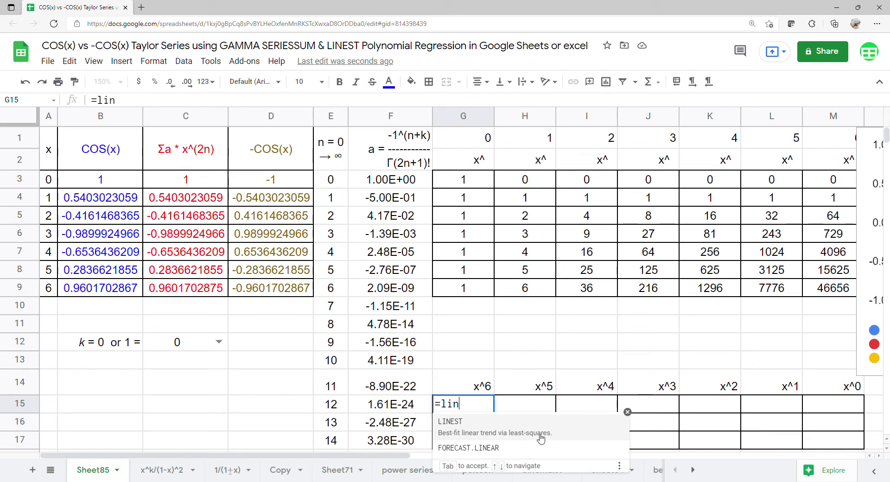
key(Tab)
drag(138, 185, 126, 280)
text(,)
drag(512, 179, 816, 289)
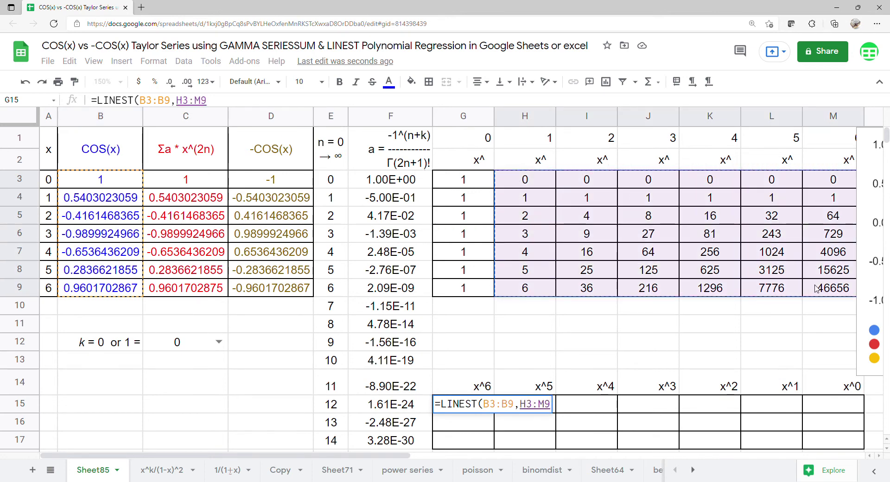
key(Return)
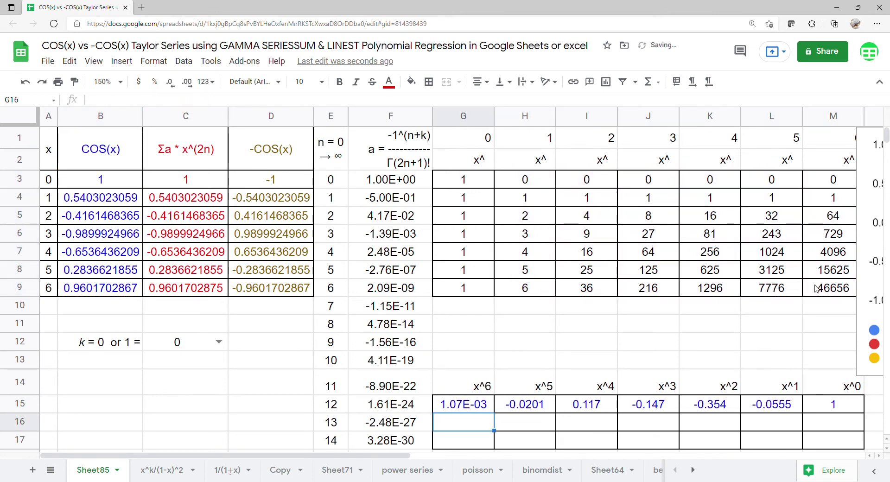
Compute the Σa * x^(2n) polynomial coefficients in G16 with =LINEST(C3:C9,H3:M9) and dismiss the autofill suggestion
text(=lin)
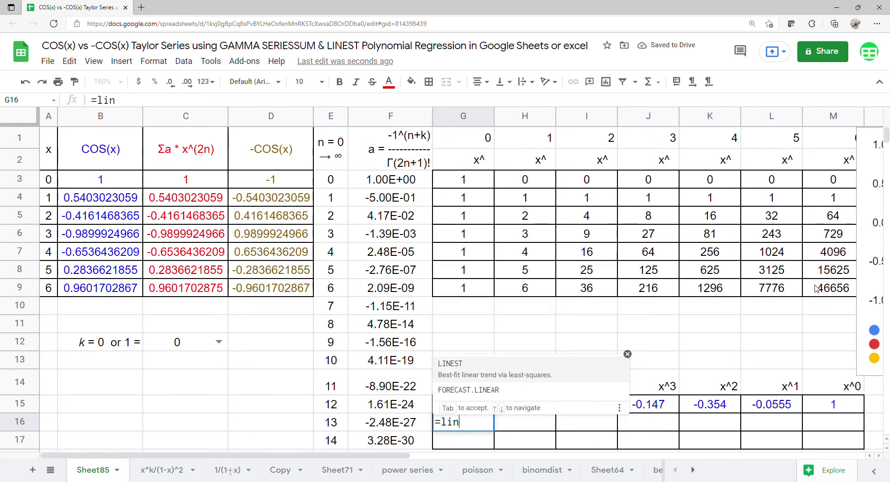
click(530, 374)
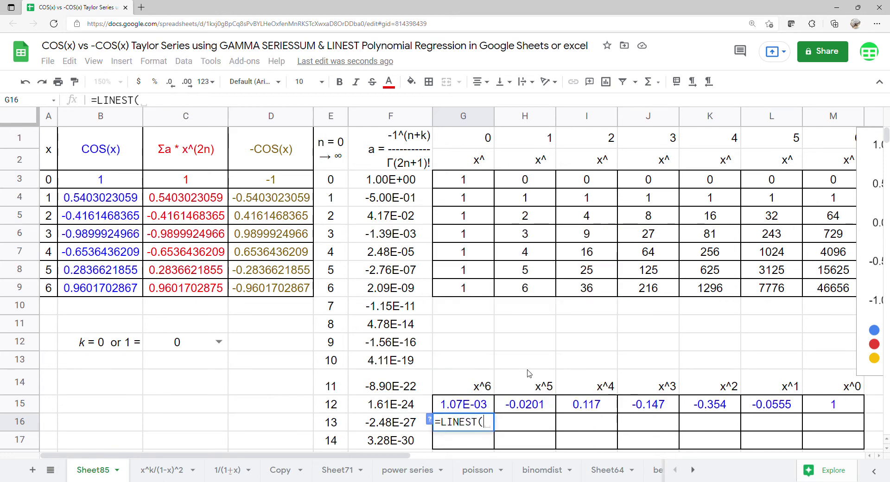
drag(193, 181, 196, 297)
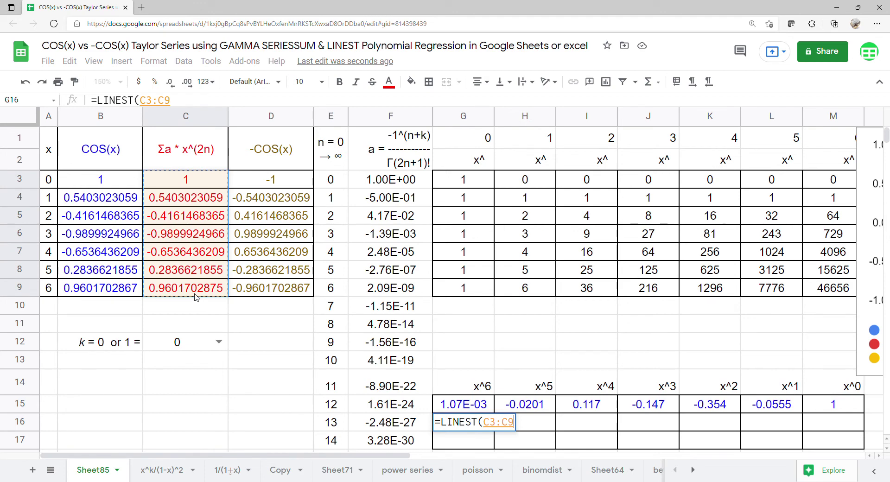
text(,)
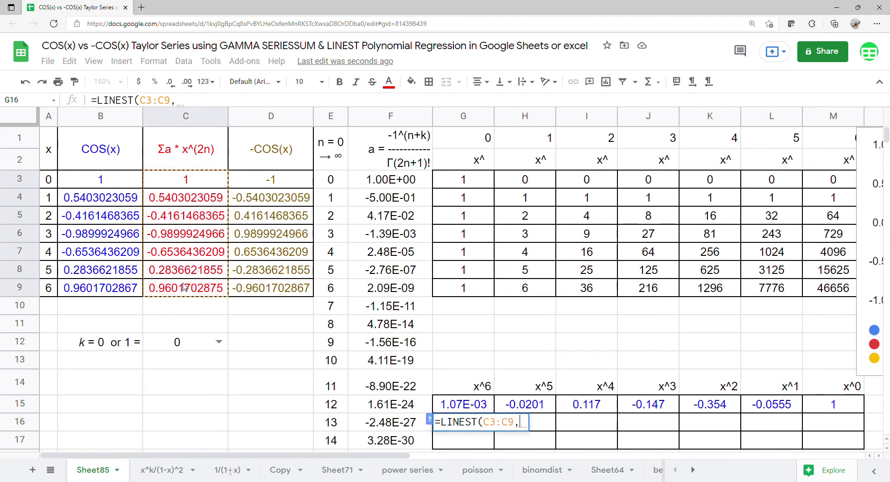
drag(526, 181, 813, 287)
key(Return)
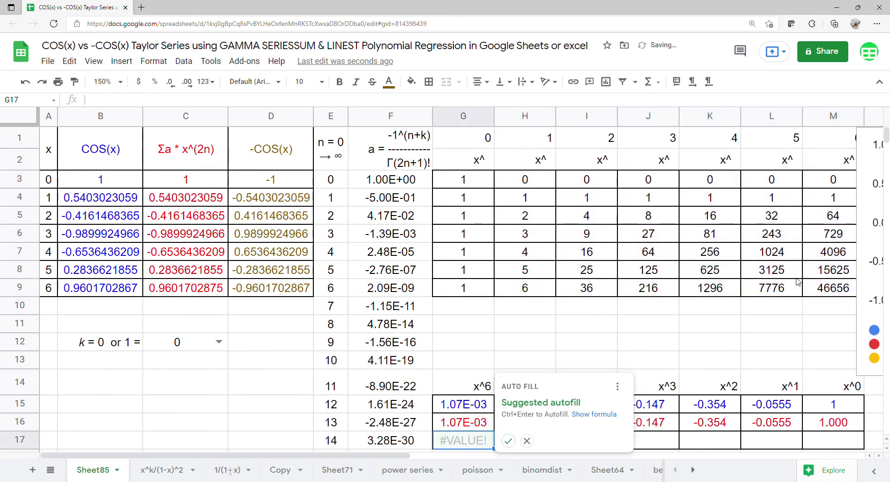
click(529, 440)
Compute the -COS(x) polynomial coefficients in G17 with =LINEST(D3:D9,H3:M9)
text(=lin)
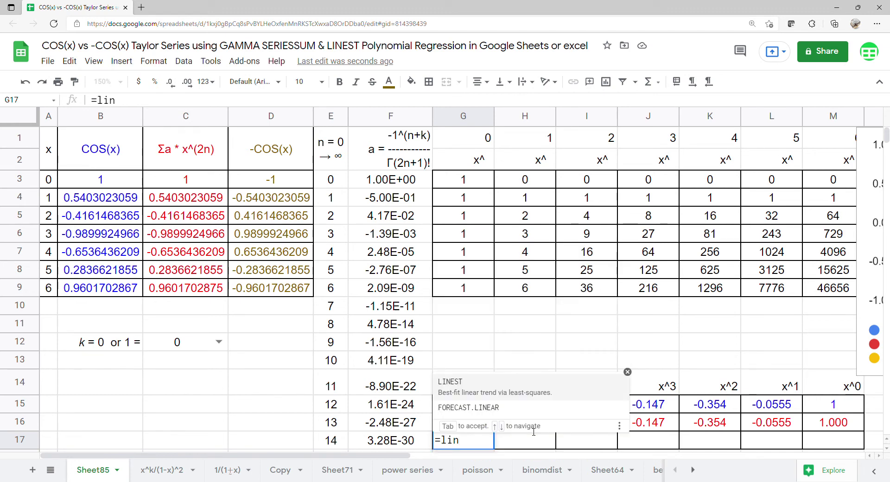
click(524, 384)
drag(261, 184, 267, 293)
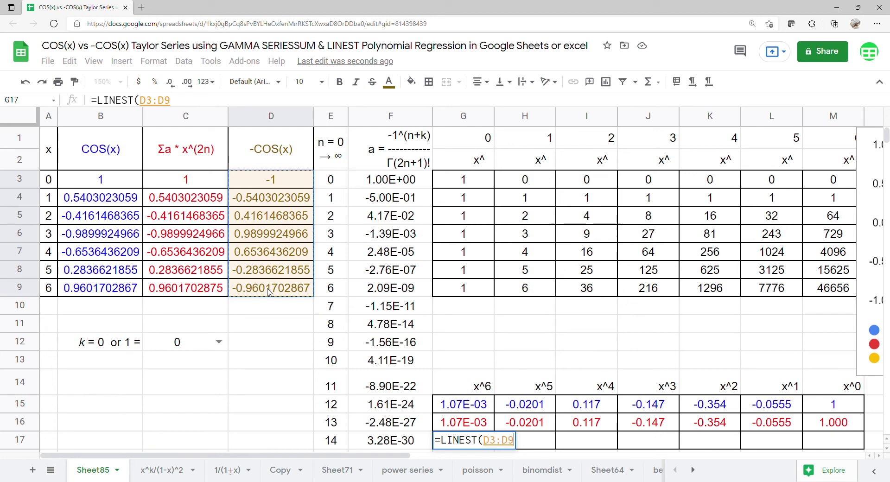
text(,)
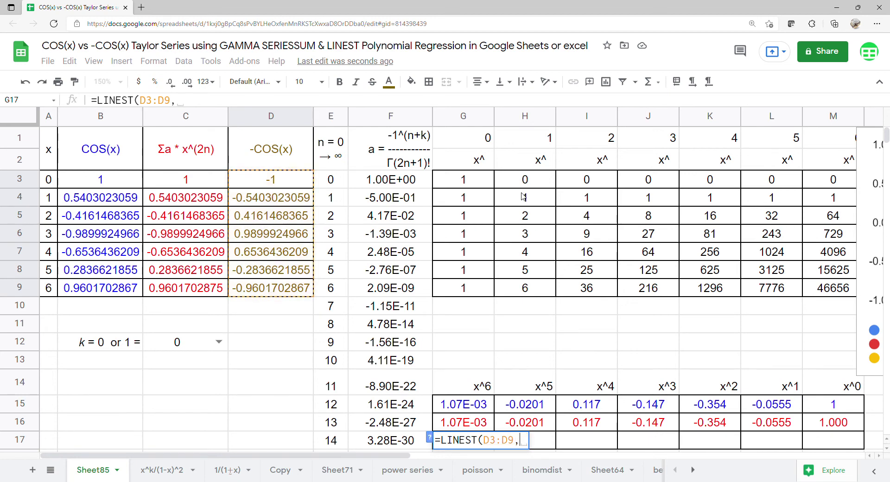
drag(530, 185, 819, 289)
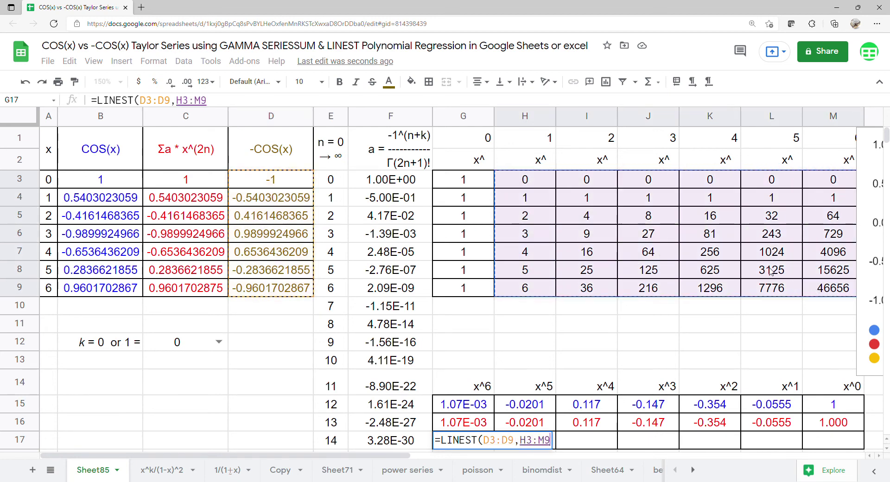
key(Return)
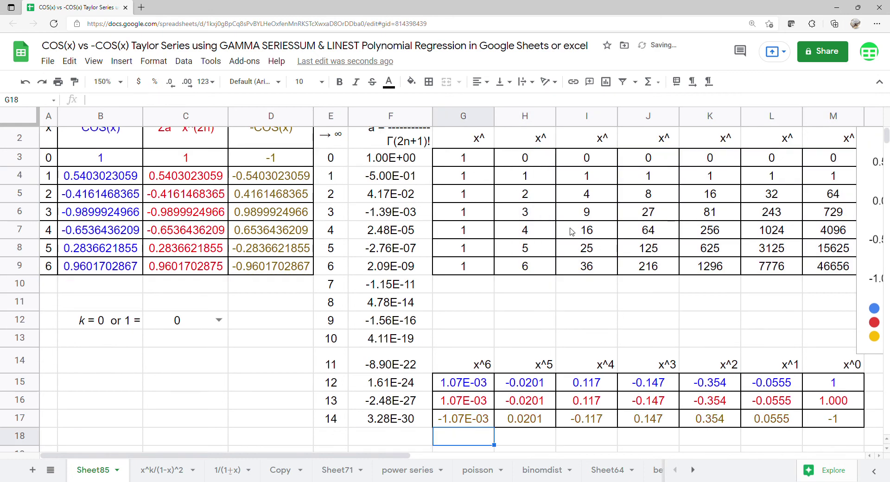
Move the chart back over columns G to M above the coefficient table and select the x^0 coefficients in M14:M17
scroll(568, 238, up, 1)
drag(865, 238, 386, 215)
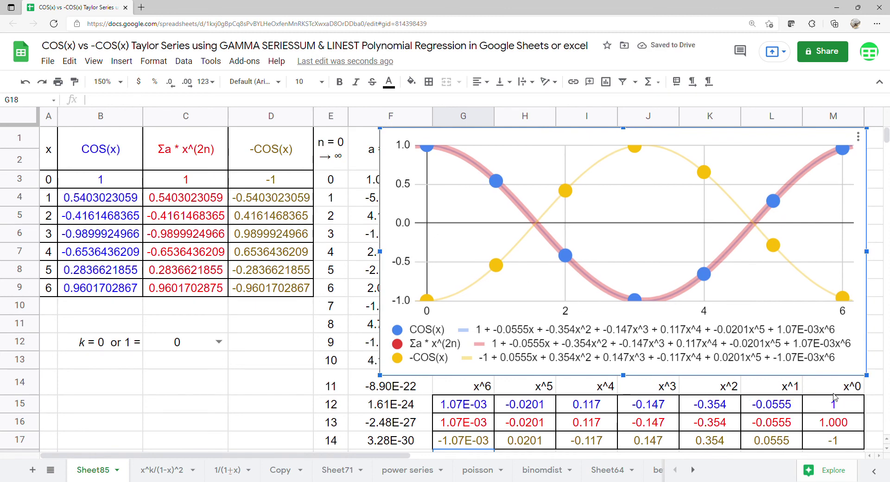
drag(835, 392, 834, 442)
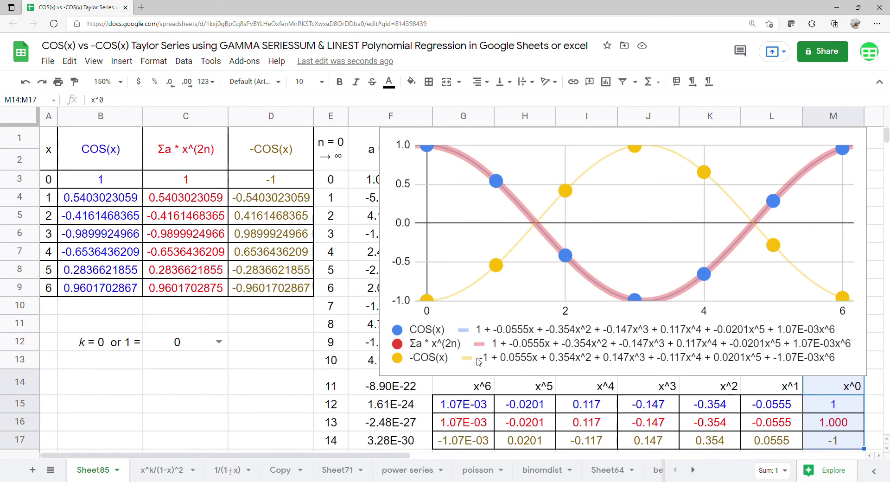
Select the x^1 through x^6 coefficients column by column in rows 15 to 17 to compare them with the chart's trendline equations
drag(782, 393, 770, 438)
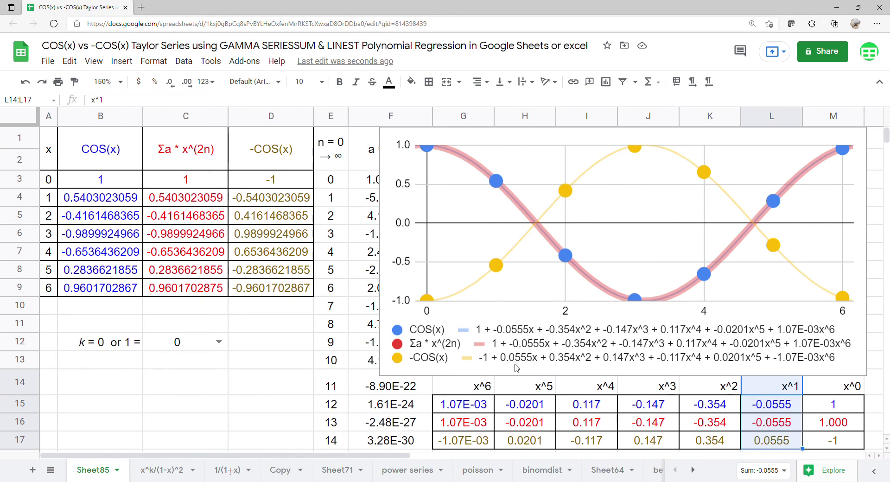
drag(724, 388, 716, 439)
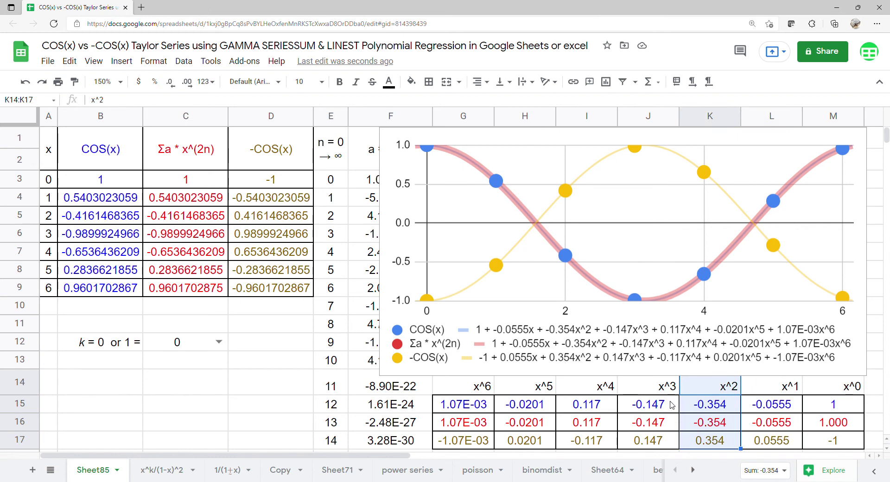
drag(664, 404, 665, 440)
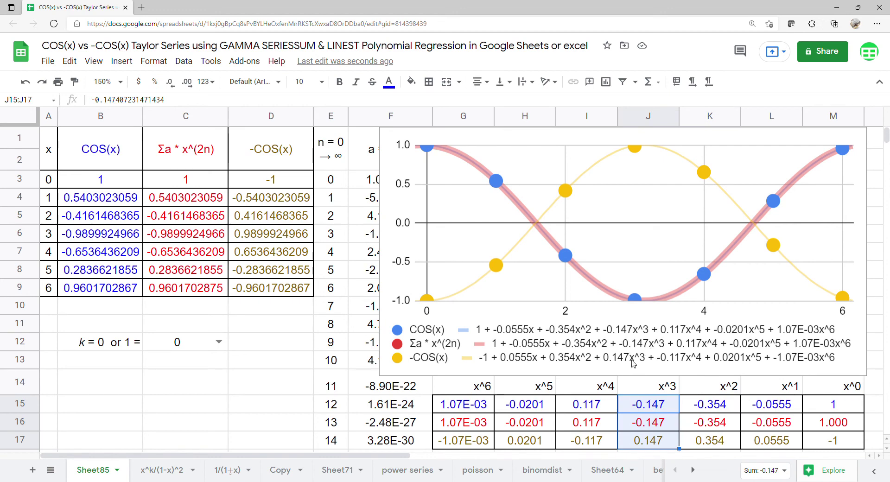
drag(607, 407, 607, 443)
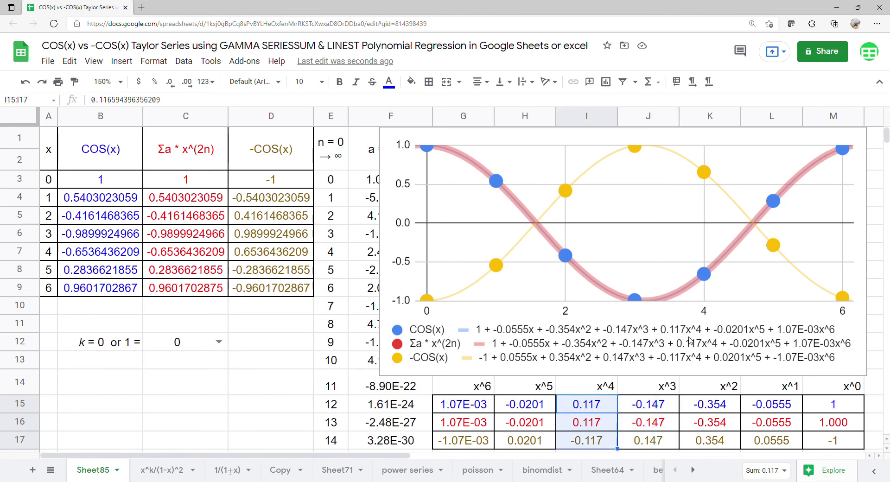
drag(535, 407, 533, 443)
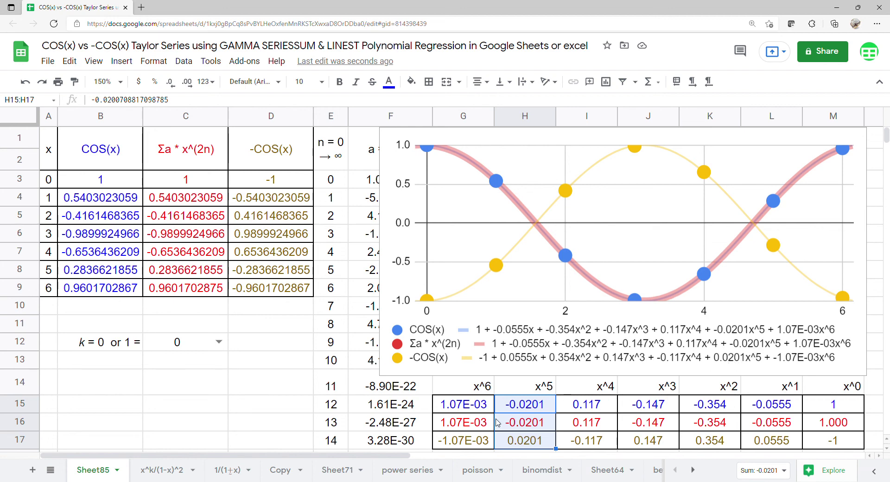
drag(465, 408, 465, 444)
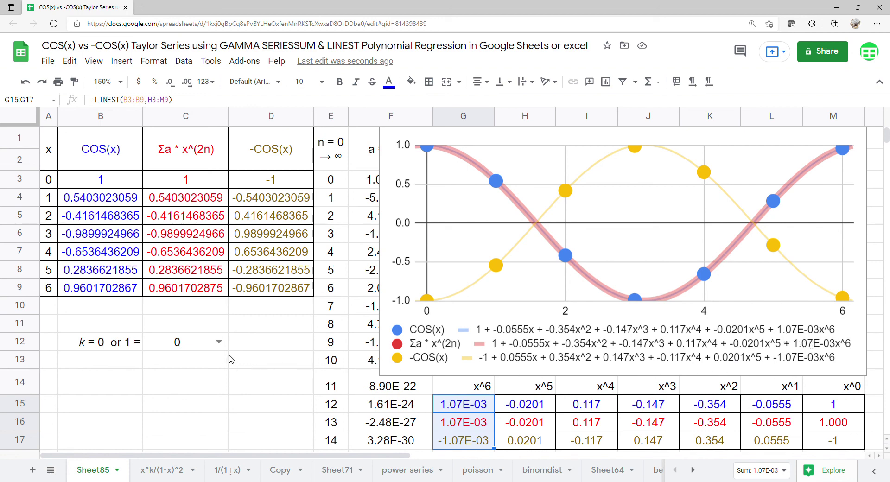
Set k in C12 to 1 and compare Σa * x^(2n) with -COS(x) in C1:D9 and in the coefficients G16:M17
click(218, 343)
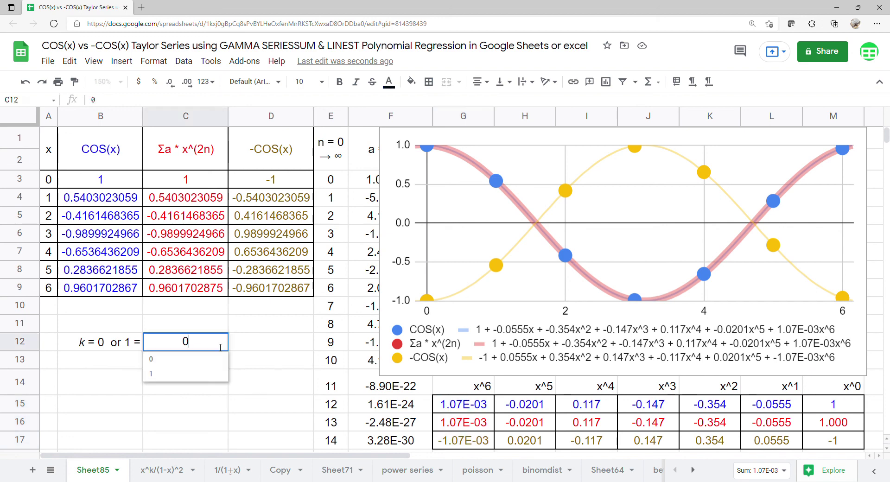
click(196, 374)
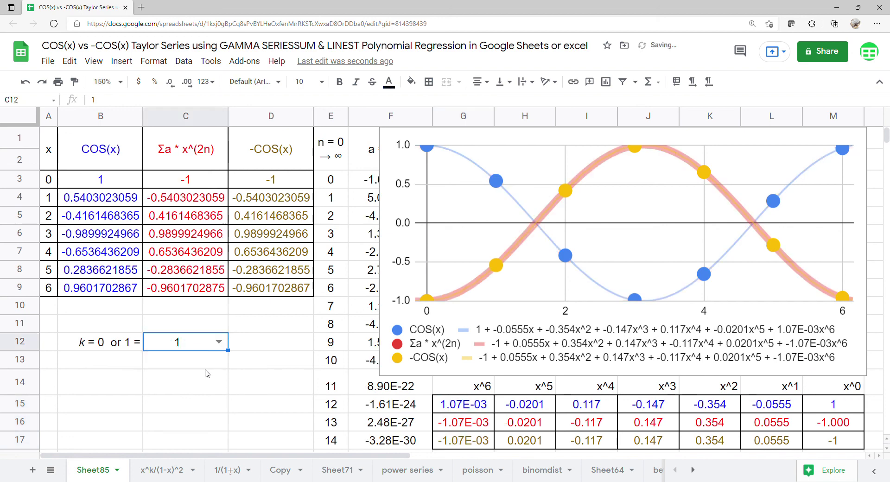
drag(211, 149, 244, 292)
drag(857, 423, 484, 443)
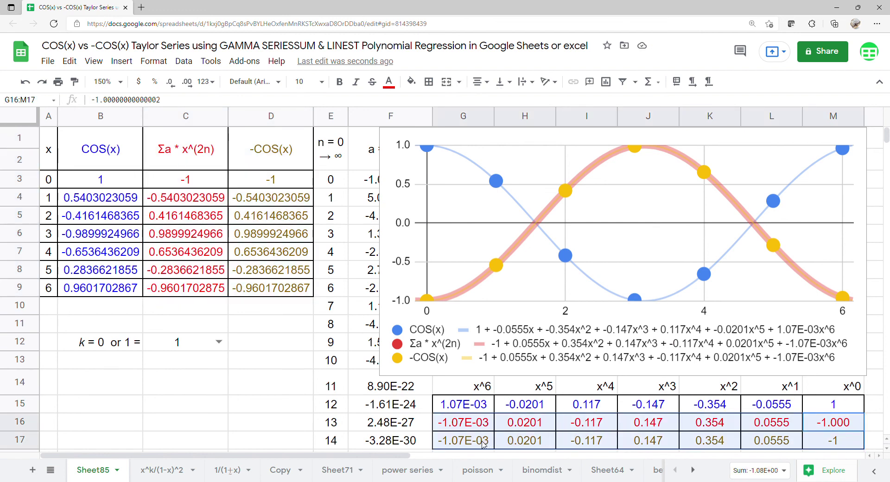
Set k in C12 to 0 and compare COS(x) with Σa * x^(2n) in the coefficients G15:M16 and in B1:C9
click(219, 342)
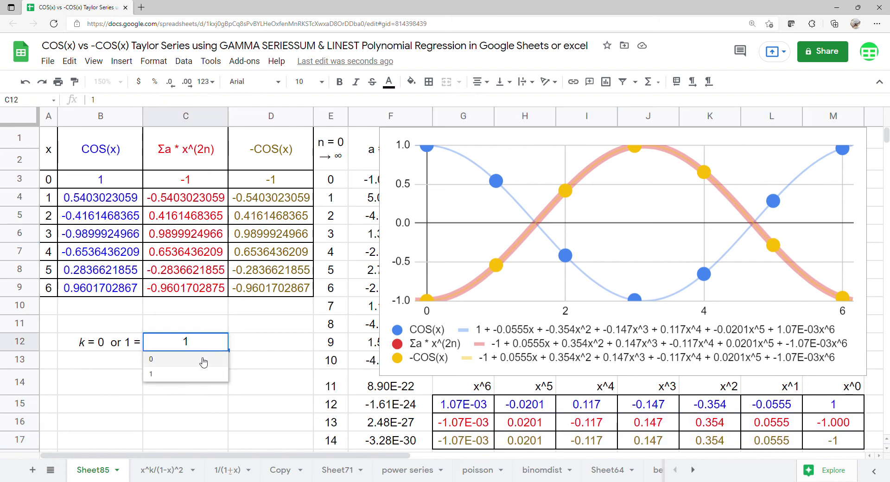
click(202, 363)
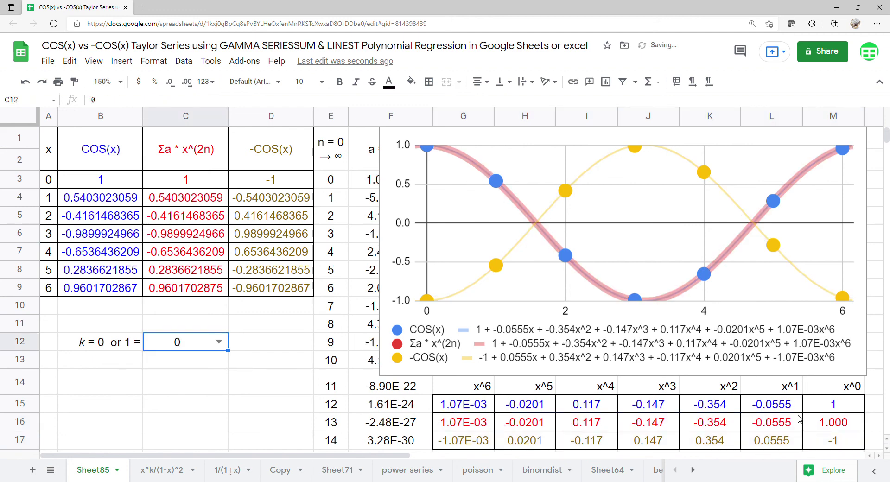
drag(819, 421, 468, 406)
drag(168, 143, 127, 289)
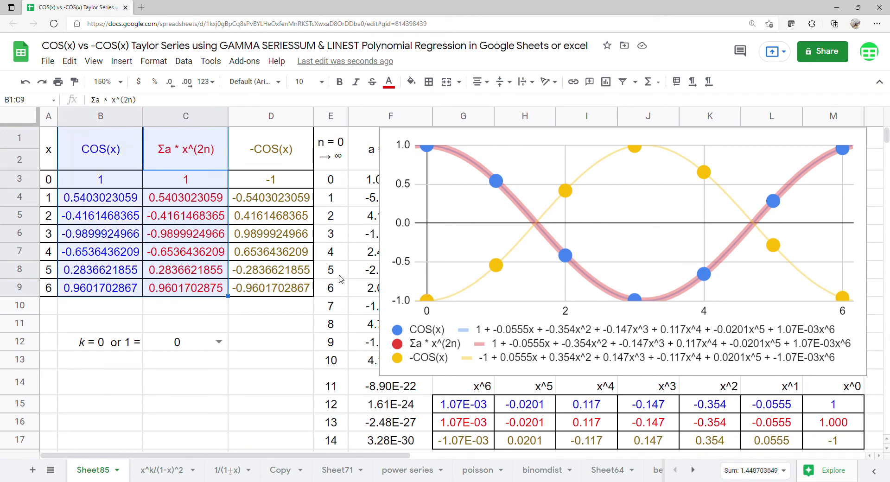